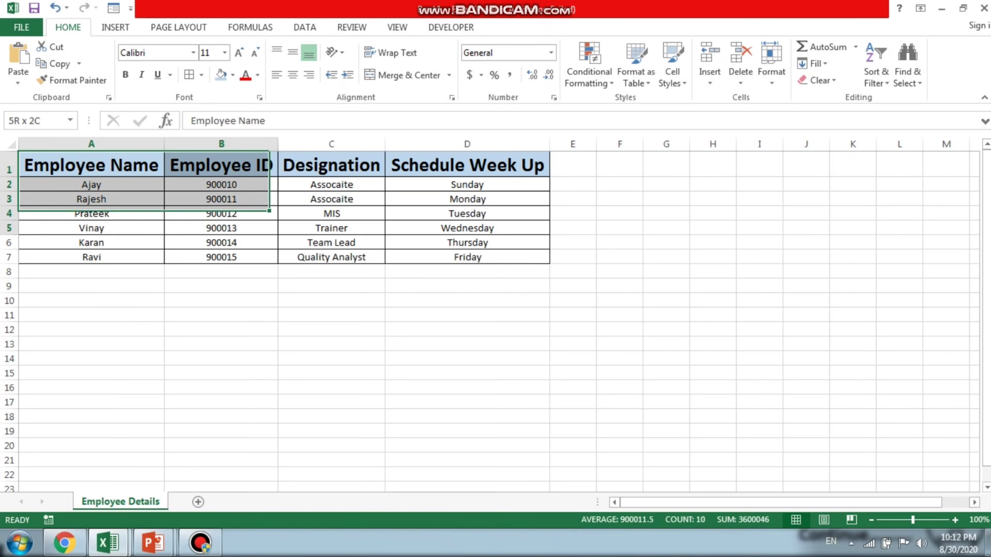
{"action": "left_click", "coordinate": [221, 228]}
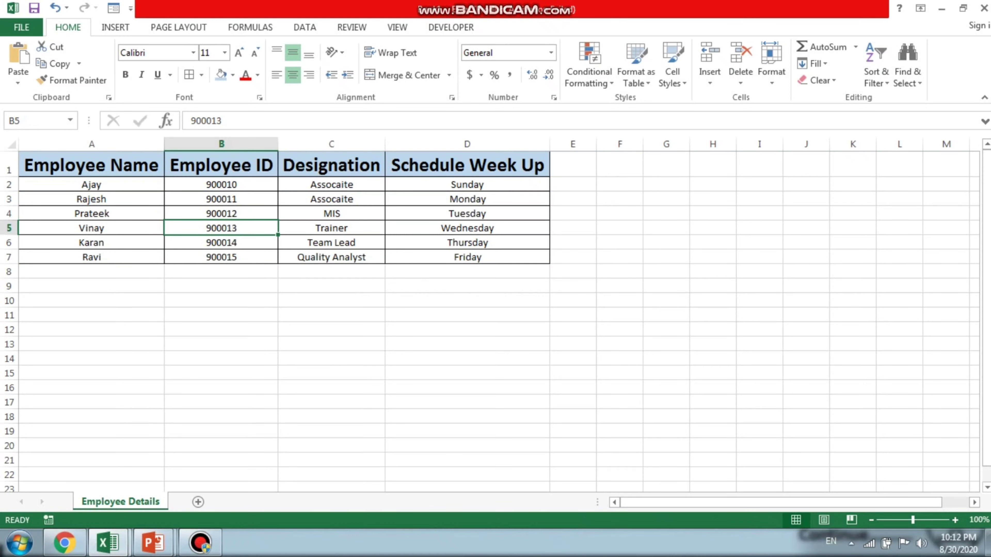
{"action": "left_click_drag", "start_coordinate": [91, 165], "coordinate": [91, 214]}
{"action": "left_click_drag", "start_coordinate": [221, 166], "coordinate": [221, 214]}
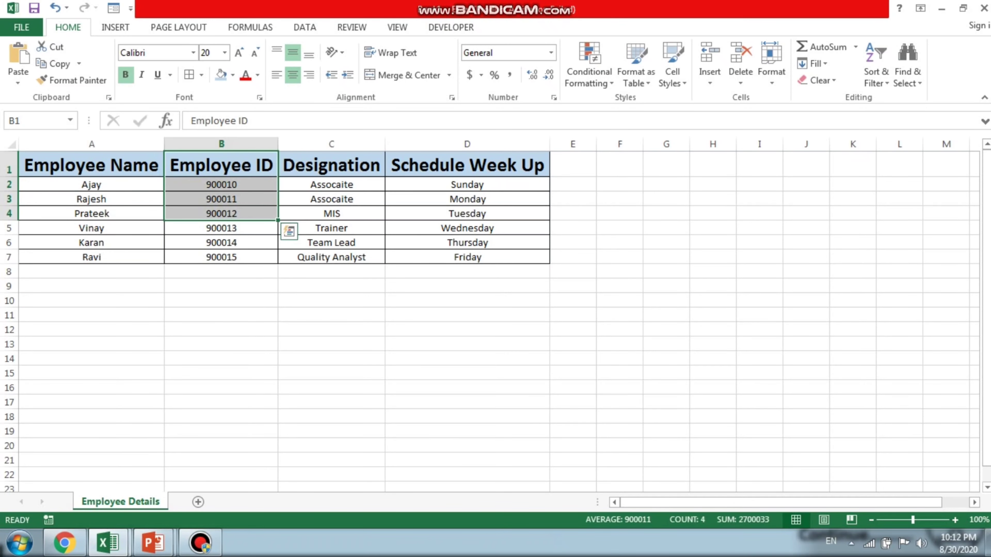
{"action": "left_click_drag", "start_coordinate": [331, 165], "coordinate": [331, 214]}
{"action": "left_click_drag", "start_coordinate": [468, 165], "coordinate": [467, 228]}
Step: Change the header in cell D1 of the Employee Details sheet to "Schedule Week off"
{"action": "key", "text": "Up"}
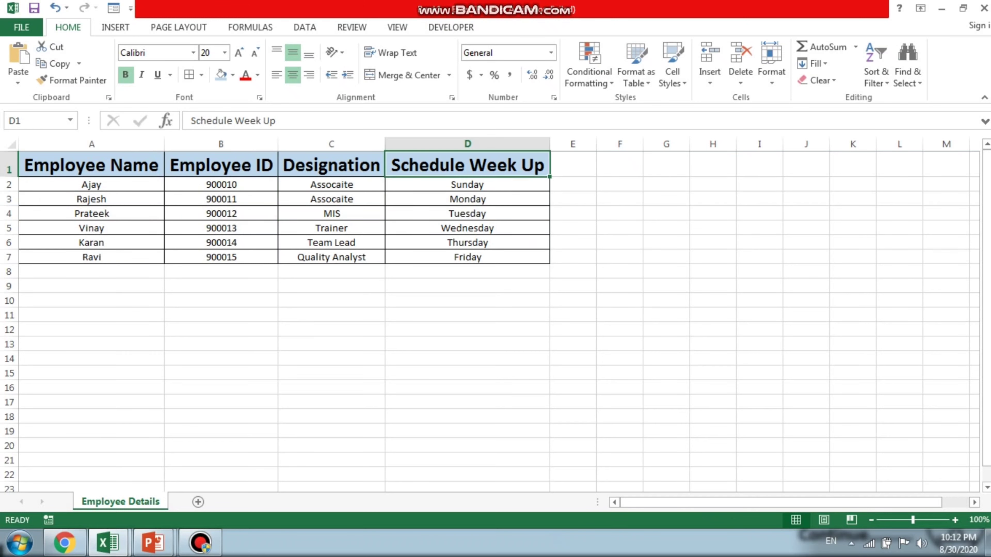
{"action": "key", "text": "F2"}
{"action": "key", "text": "shift+Left"}
{"action": "key", "text": "shift+Left"}
{"action": "type", "text": "off"}
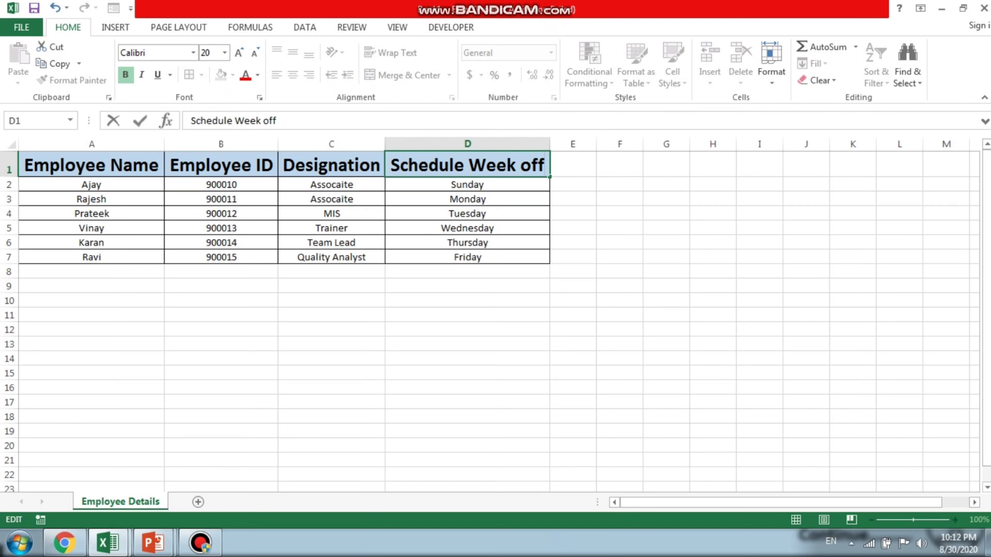
{"action": "left_click", "coordinate": [467, 199]}
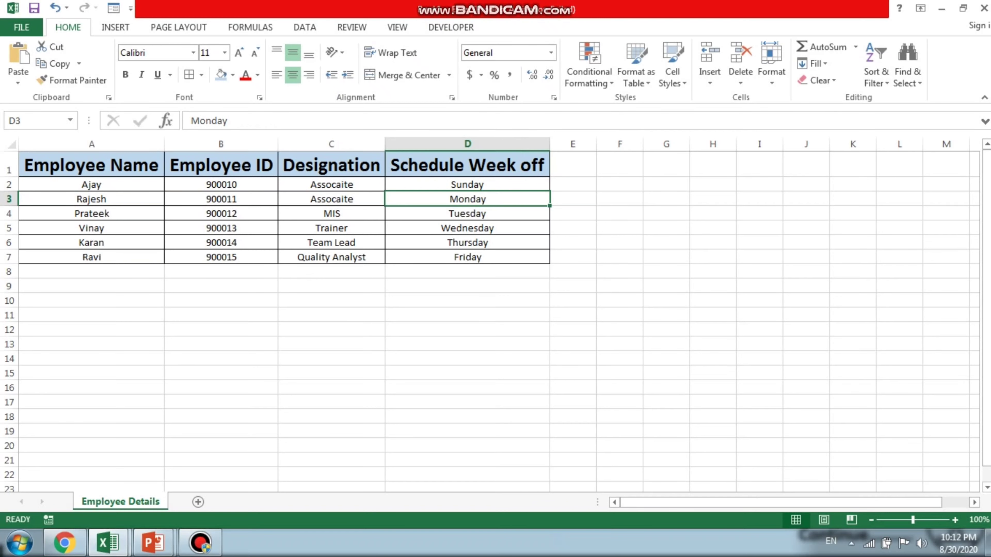
Step: Switch to the Vlookup_sheet workbook and review its Employee ID, Designation and Week Off columns
{"action": "mouse_move", "coordinate": [108, 543]}
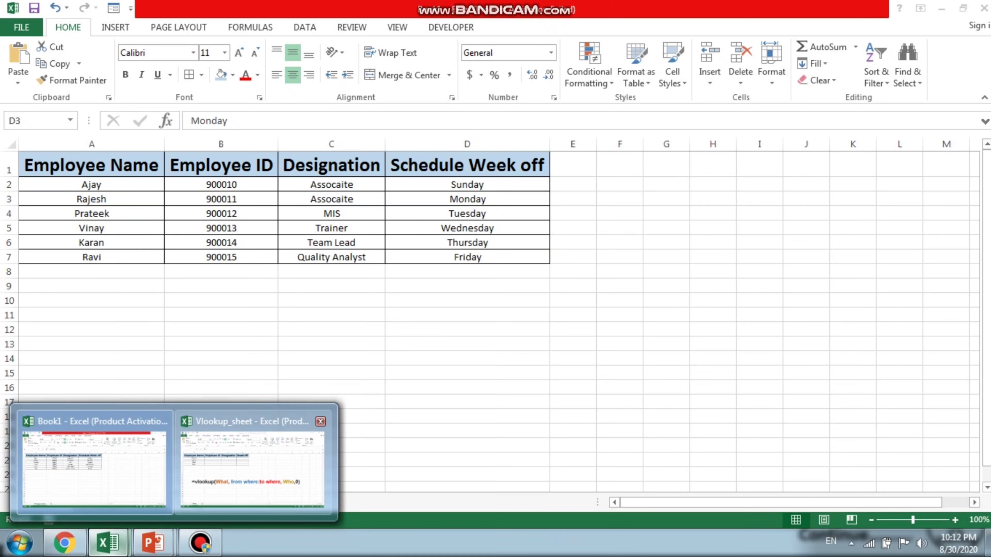
{"action": "left_click", "coordinate": [248, 465]}
{"action": "left_click_drag", "start_coordinate": [221, 165], "coordinate": [221, 228]}
{"action": "left_click_drag", "start_coordinate": [331, 165], "coordinate": [331, 228]}
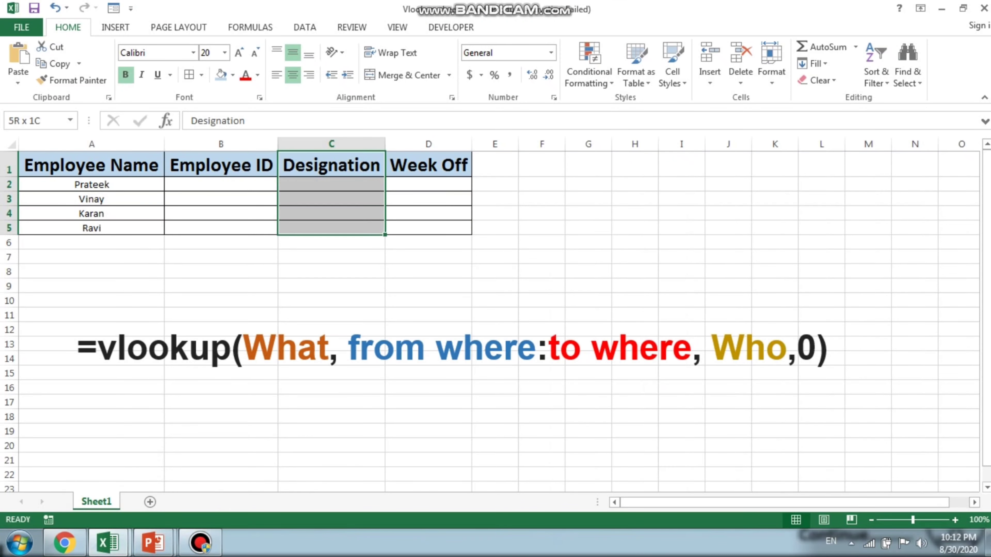
{"action": "left_click_drag", "start_coordinate": [429, 165], "coordinate": [429, 228]}
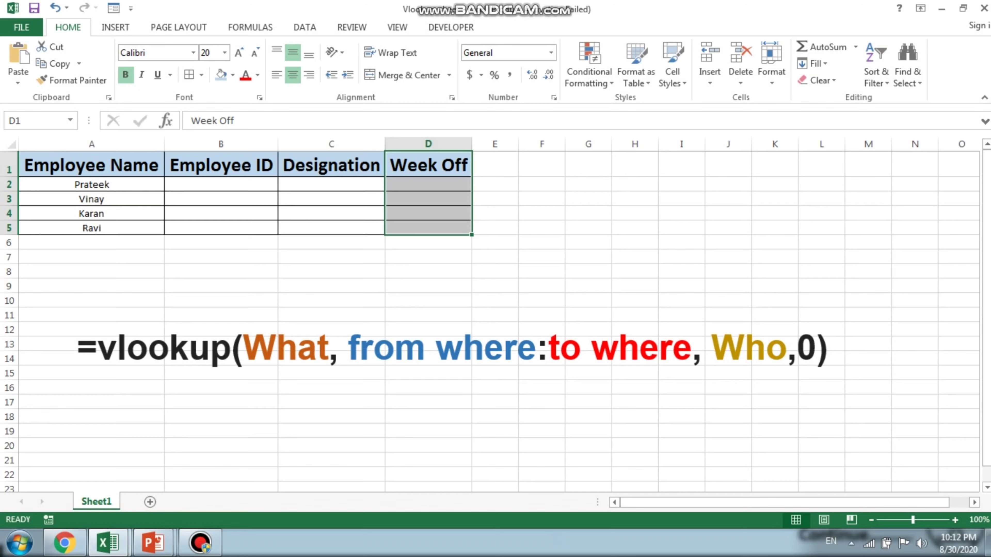
Step: Search the Employee Details sheet in Book1 for the employee name copied from A2 of Vlookup_sheet
{"action": "left_click", "coordinate": [92, 185]}
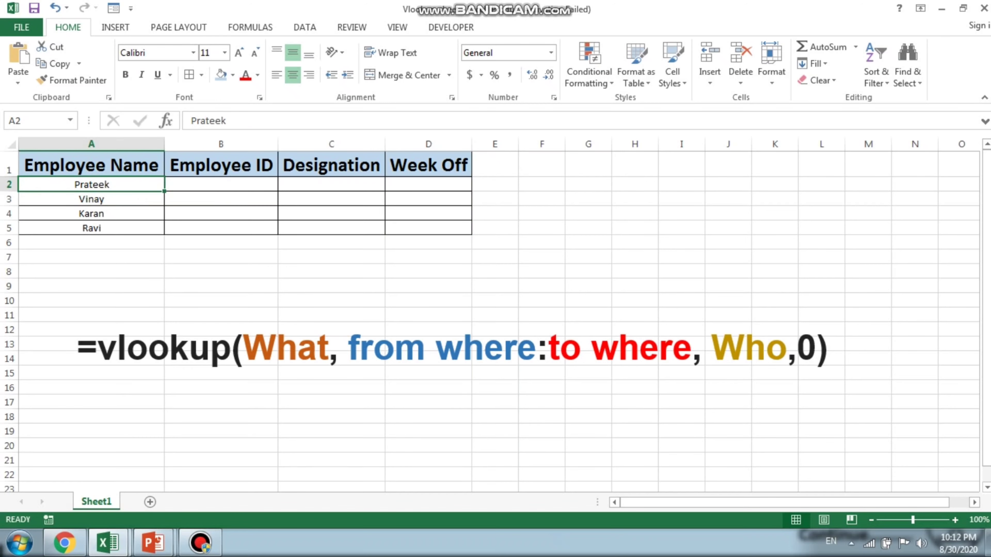
{"action": "key", "text": "ctrl+c"}
{"action": "key", "text": "alt+Tab"}
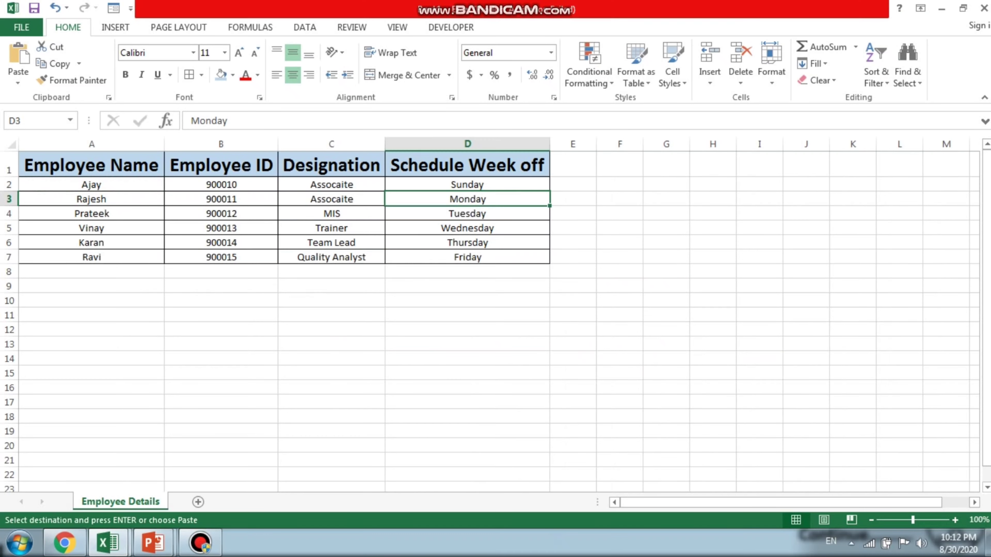
{"action": "left_click", "coordinate": [221, 242]}
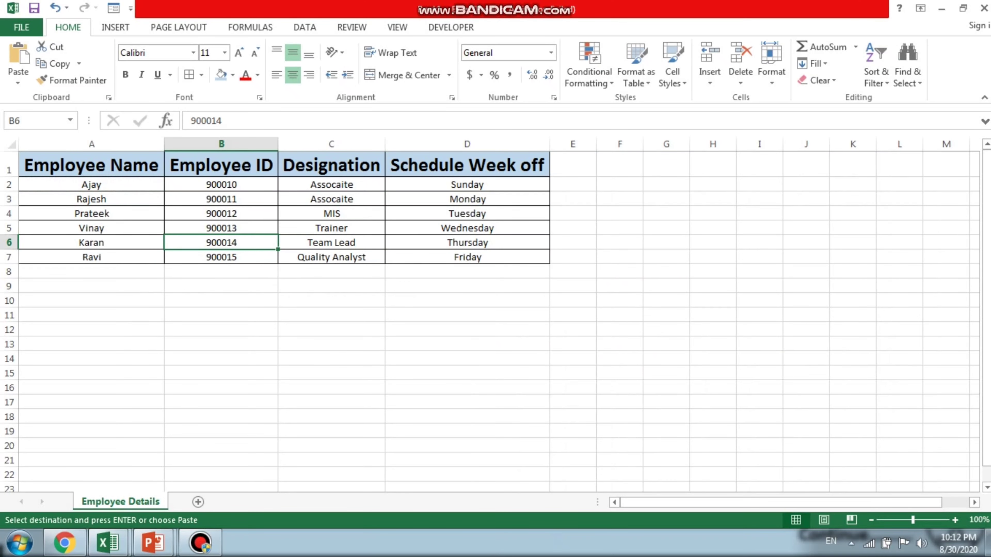
{"action": "key", "text": "ctrl+f"}
{"action": "key", "text": "ctrl+v"}
{"action": "key", "text": "Return"}
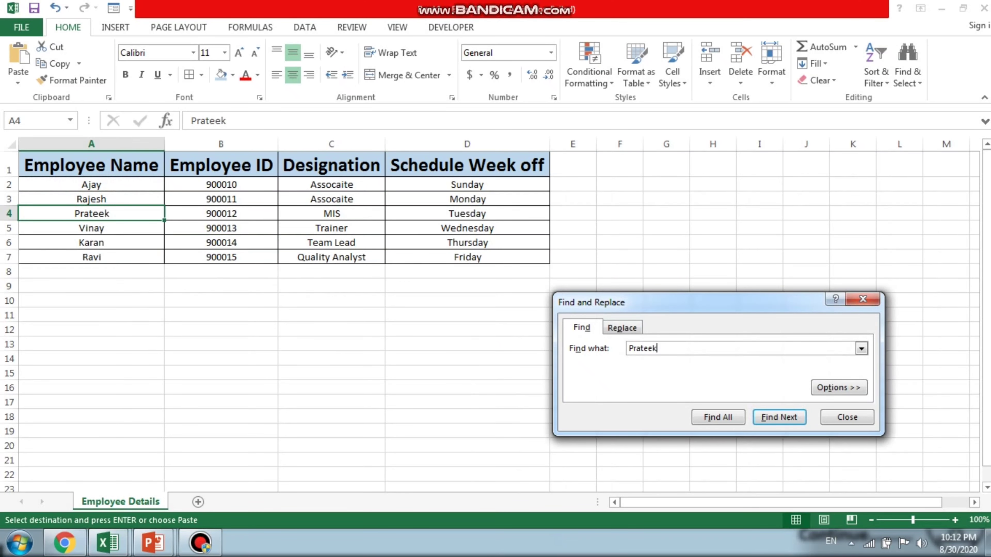
Step: Copy the found employee's ID into cell B2 of Vlookup_sheet and clear the pasted entry again
{"action": "key", "text": "Escape"}
{"action": "key", "text": "Right"}
{"action": "key", "text": "ctrl+c"}
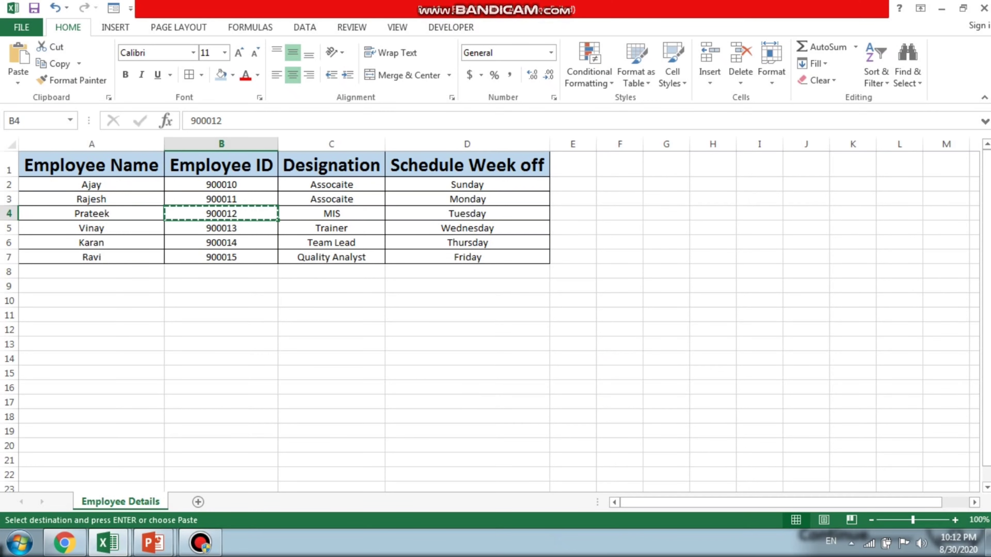
{"action": "key", "text": "alt+Tab"}
{"action": "key", "text": "Right"}
{"action": "key", "text": "ctrl+v"}
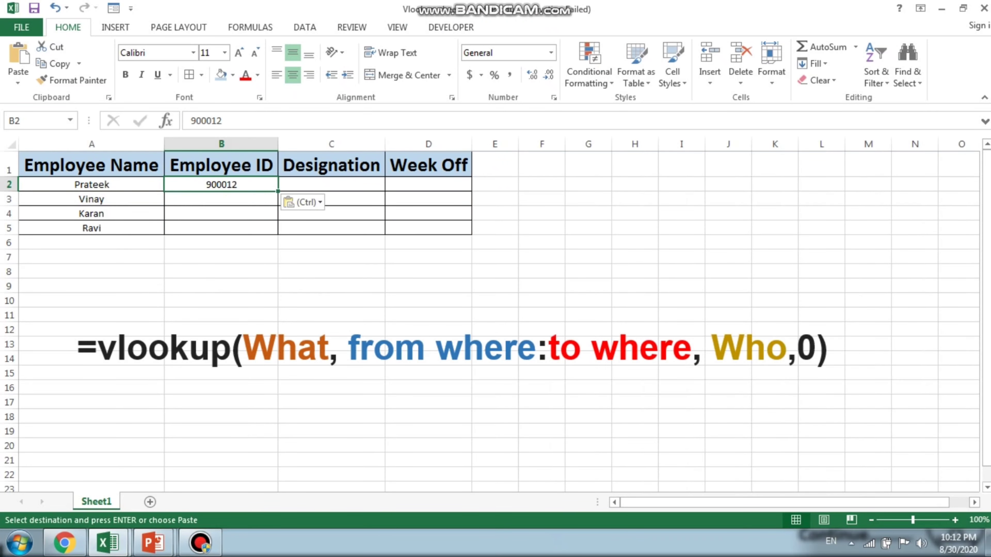
{"action": "key", "text": "Delete"}
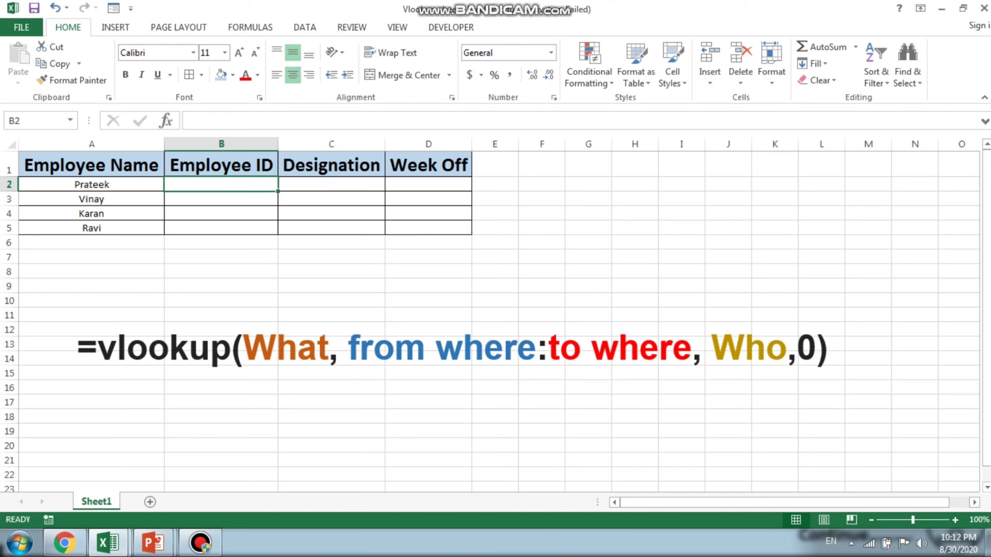
Step: Start a VLOOKUP formula in cell B2 with A2 as the lookup value
{"action": "left_click", "coordinate": [243, 349]}
{"action": "left_click", "coordinate": [221, 184]}
{"action": "type", "text": "="}
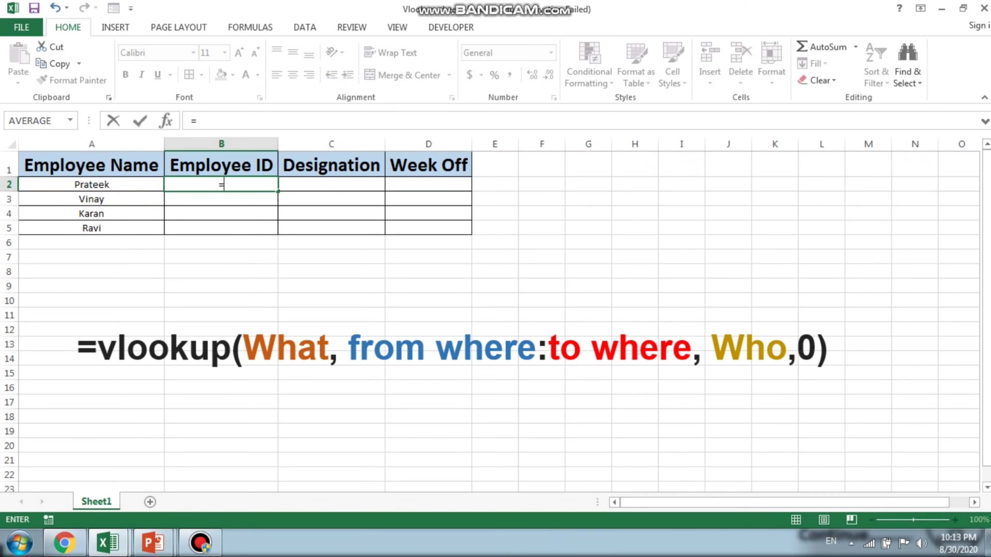
{"action": "type", "text": "vloo"}
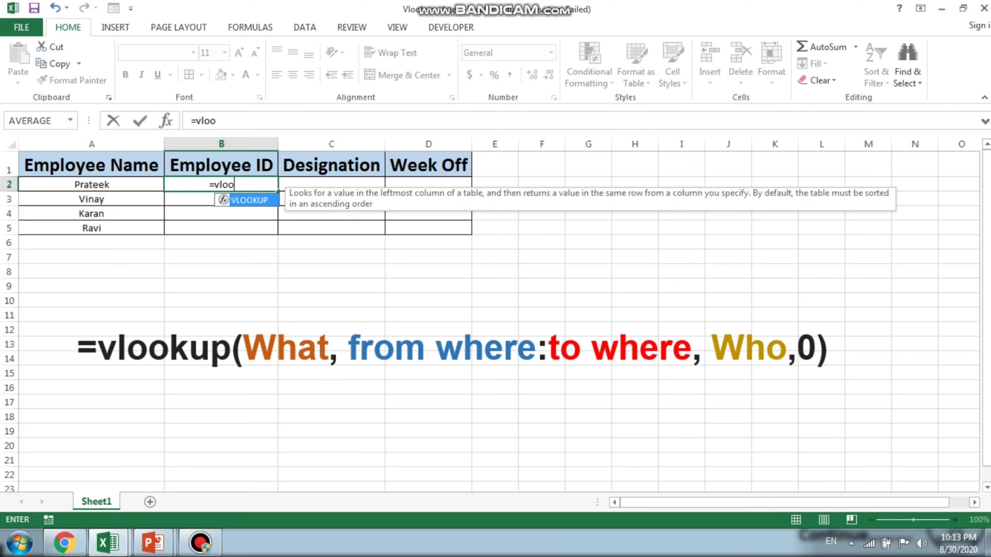
{"action": "key", "text": "Tab"}
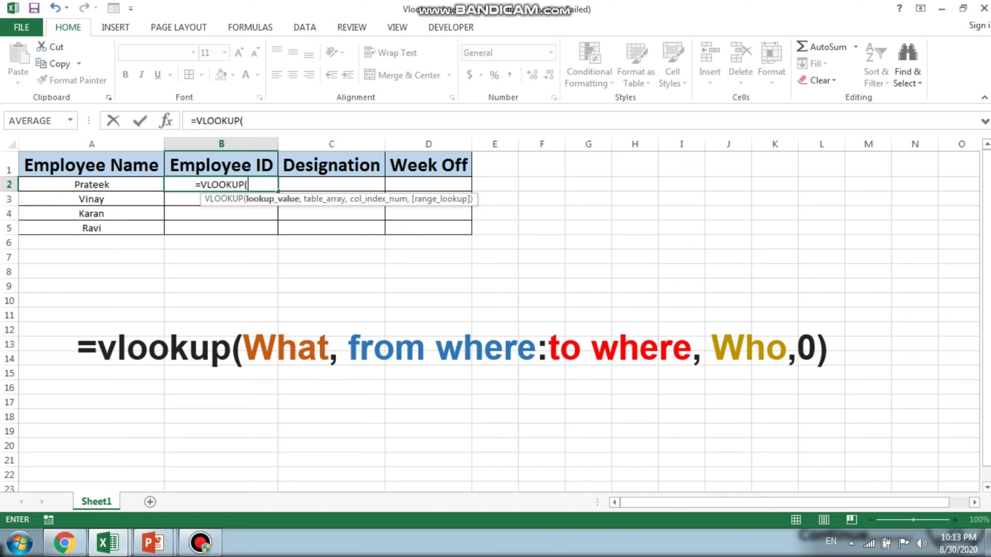
{"action": "left_click", "coordinate": [92, 184]}
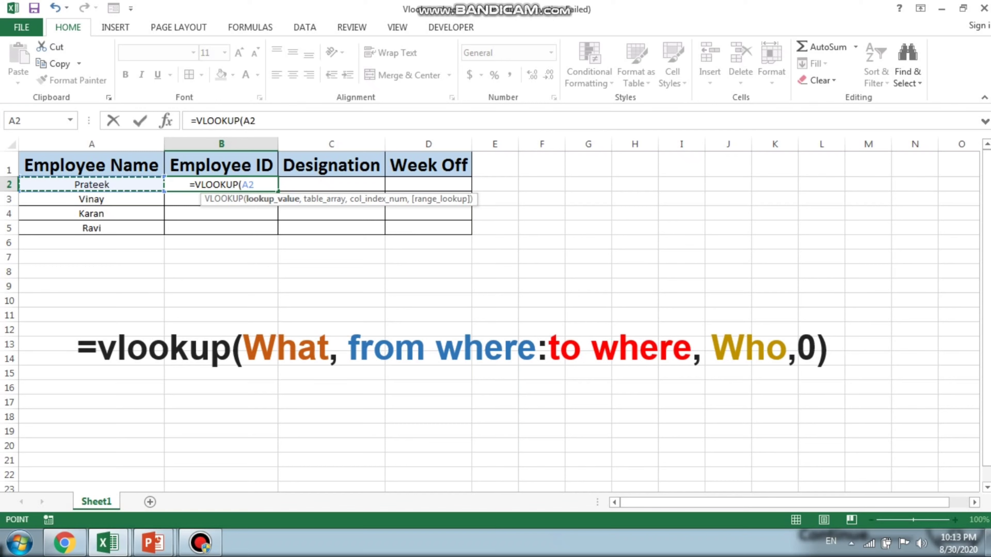
{"action": "type", "text": ","}
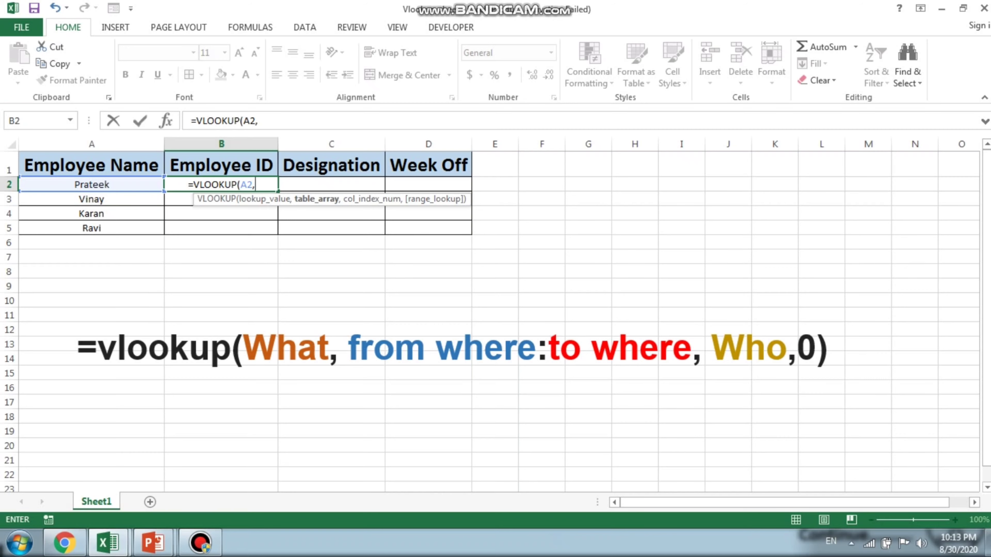
Step: Set the formula's table array to columns A:B of the Employee Details sheet in Book1
{"action": "key", "text": "alt+Tab"}
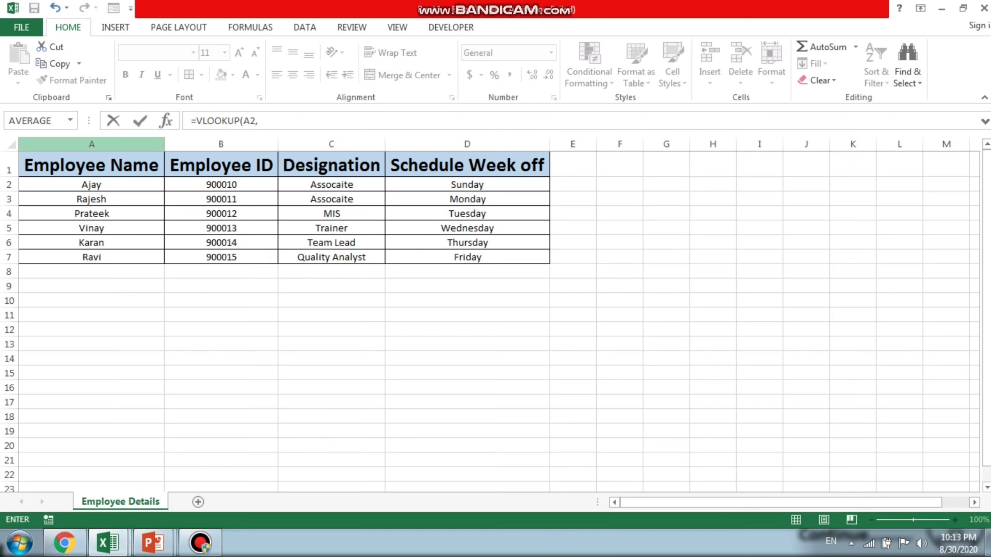
{"action": "left_click", "coordinate": [92, 144]}
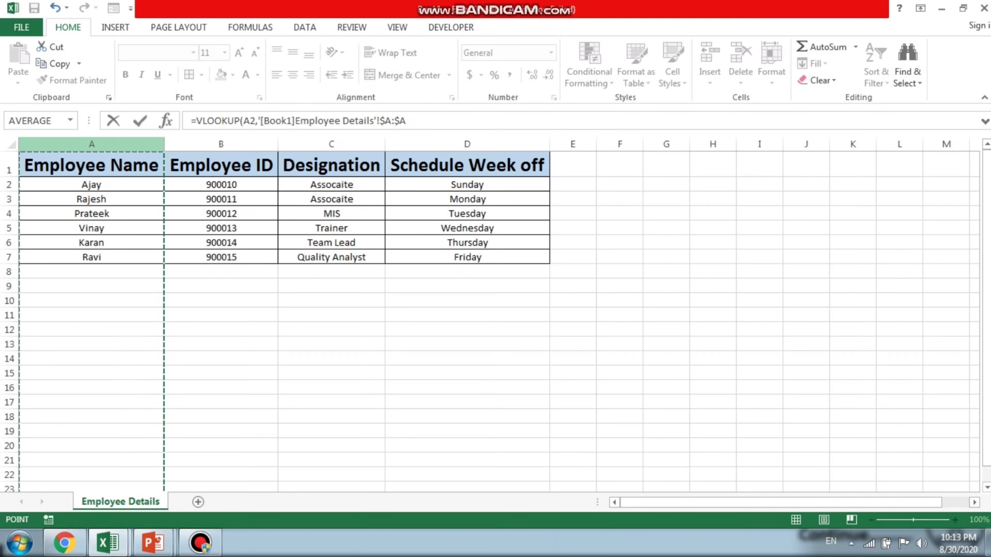
{"action": "left_click_drag", "start_coordinate": [92, 144], "coordinate": [166, 144]}
{"action": "left_click_drag", "start_coordinate": [166, 145], "coordinate": [273, 145]}
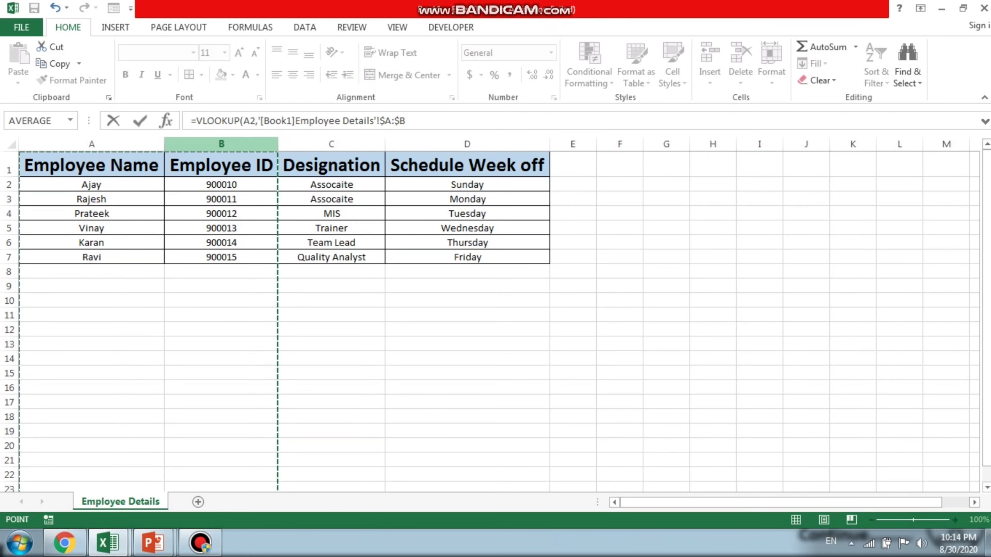
{"action": "type", "text": ","}
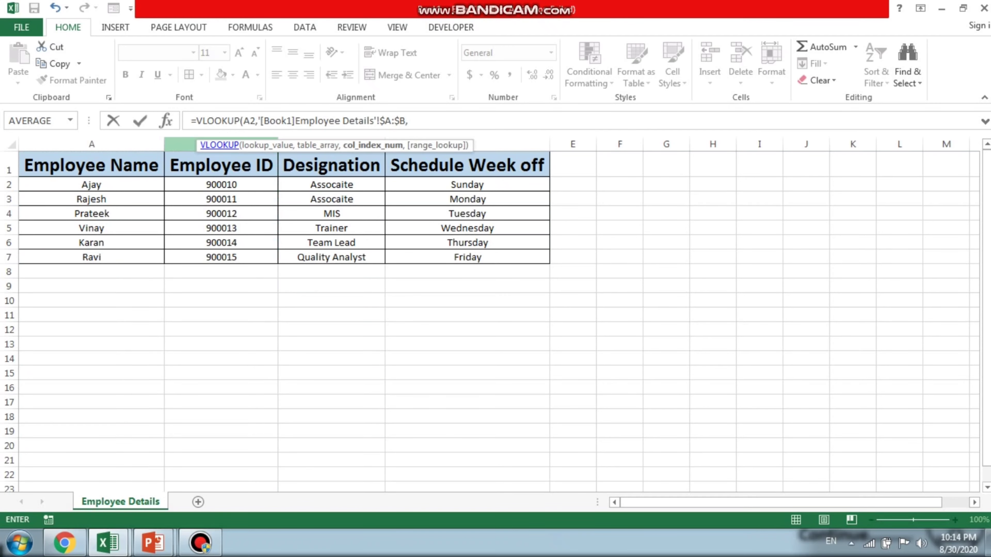
Step: Complete the VLOOKUP formula with column index 2 and range lookup 0, and enter it in B2
{"action": "key", "text": "alt+Tab"}
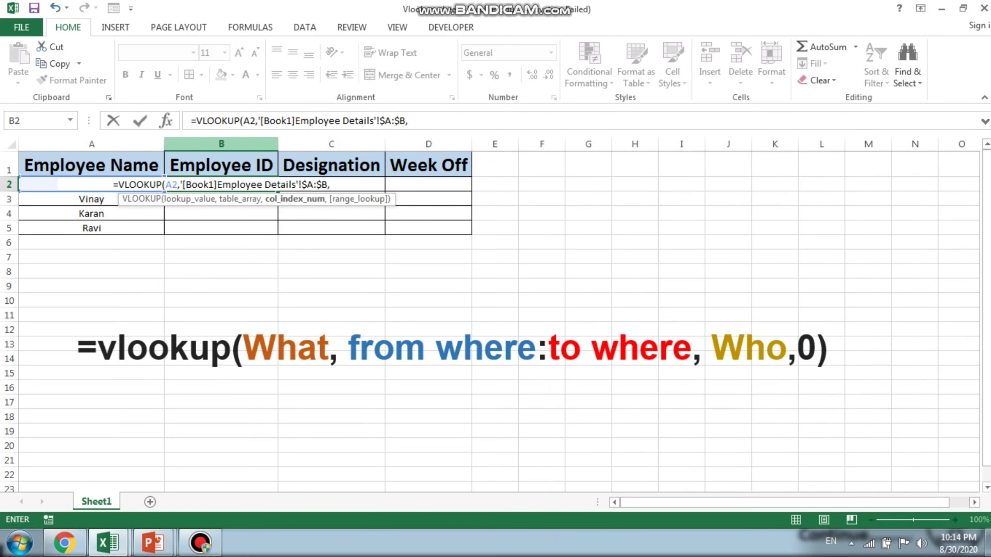
{"action": "key", "text": "alt+Tab"}
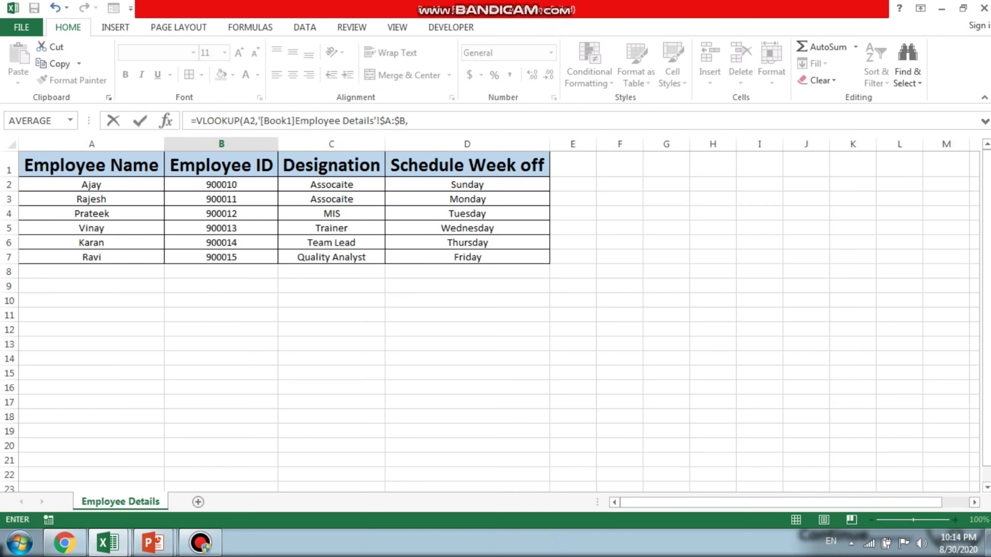
{"action": "type", "text": "2"}
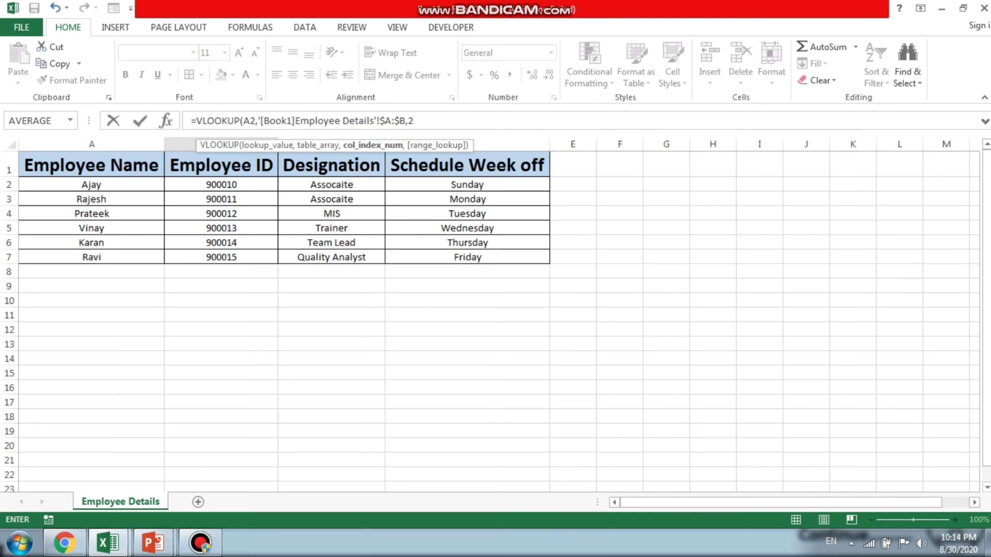
{"action": "type", "text": ","}
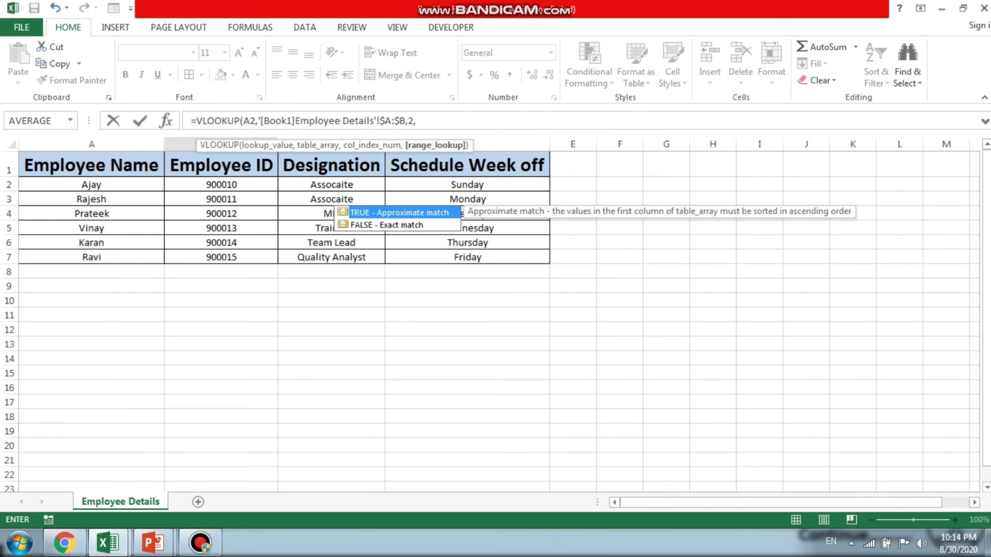
{"action": "type", "text": "0"}
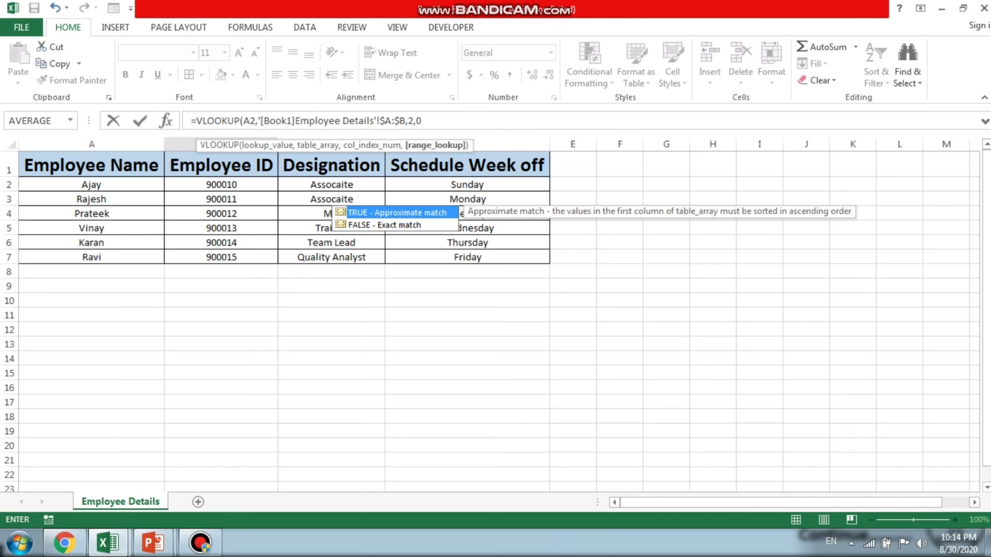
{"action": "type", "text": ")"}
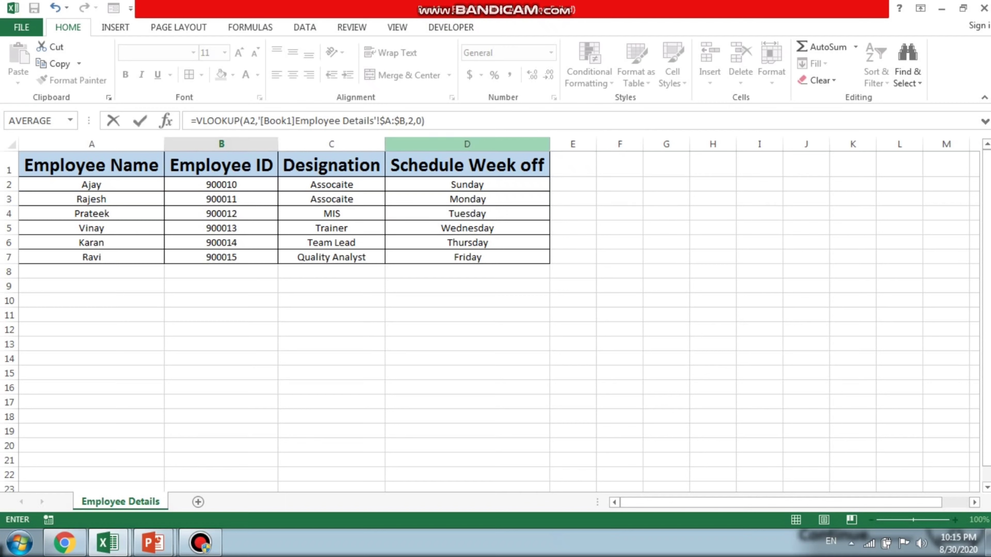
{"action": "left_click_drag", "start_coordinate": [426, 121], "coordinate": [191, 121]}
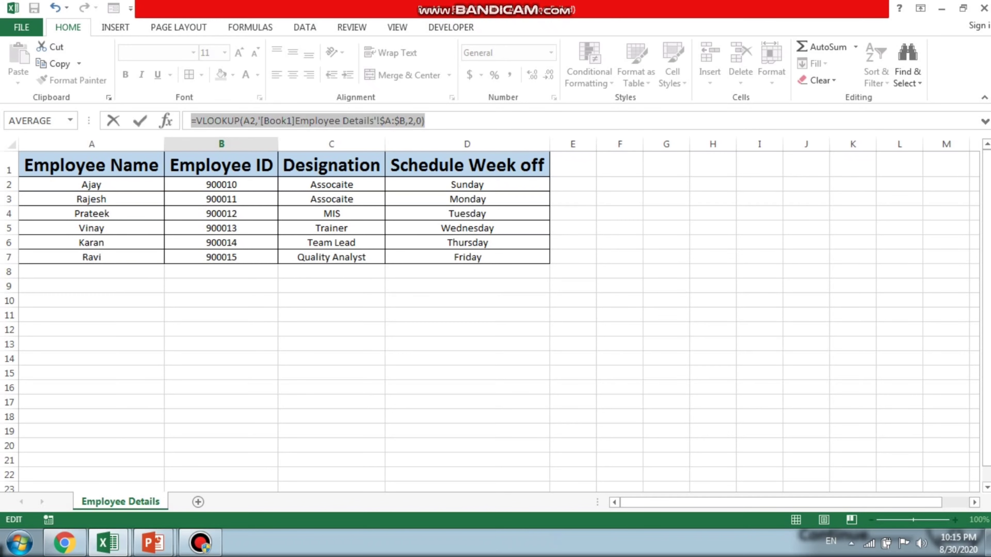
{"action": "left_click", "coordinate": [425, 121]}
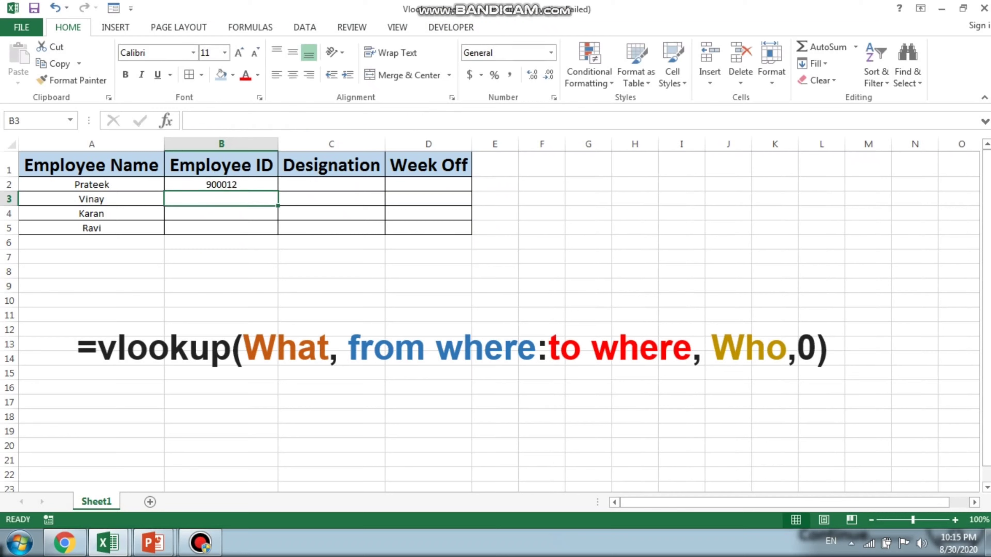
Step: Check the VLOOKUP formula in B2 against its lookup value in A2
{"action": "key", "text": "Up"}
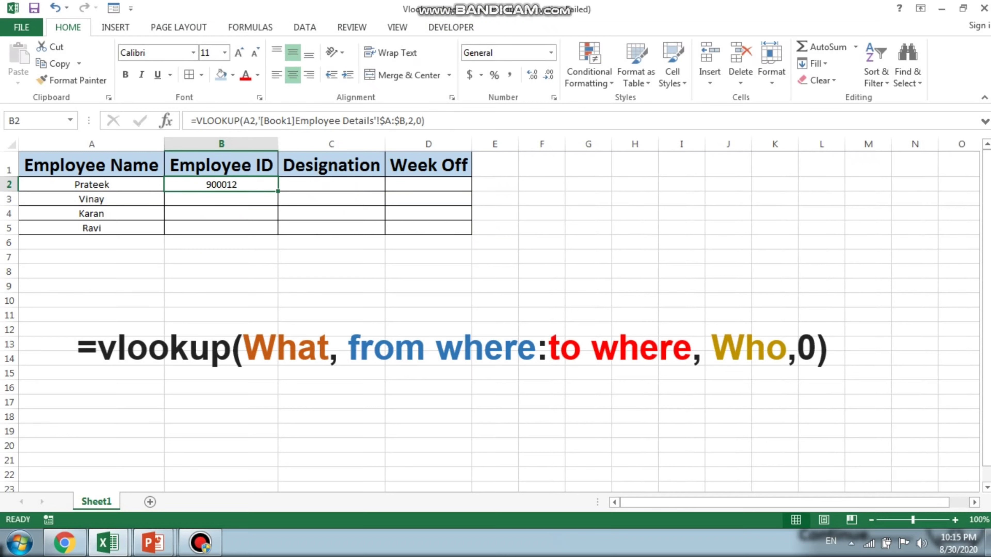
{"action": "left_click", "coordinate": [92, 184]}
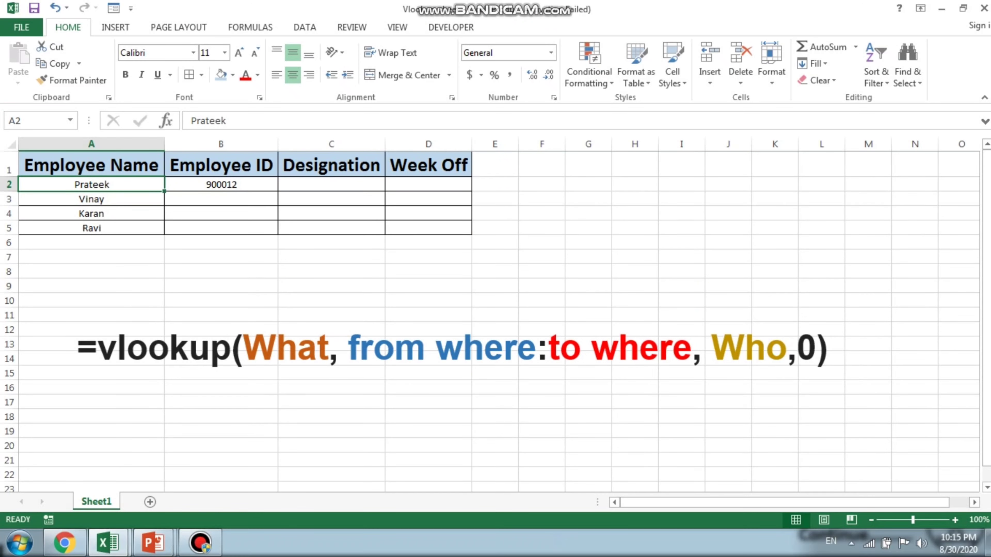
{"action": "left_click", "coordinate": [221, 185]}
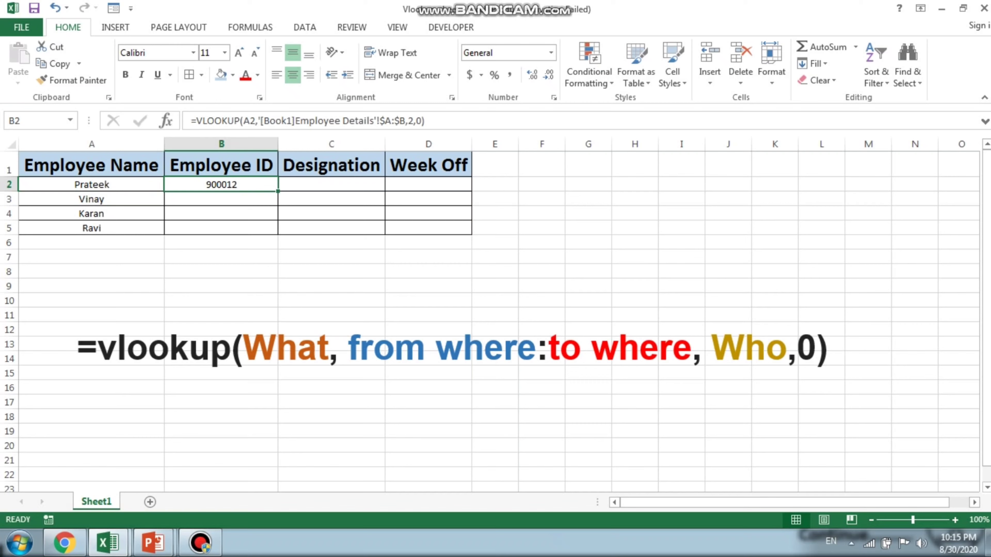
Step: Copy the VLOOKUP formula from B2 to the remaining Employee ID cells, B3:B5
{"action": "key", "text": "ctrl+c"}
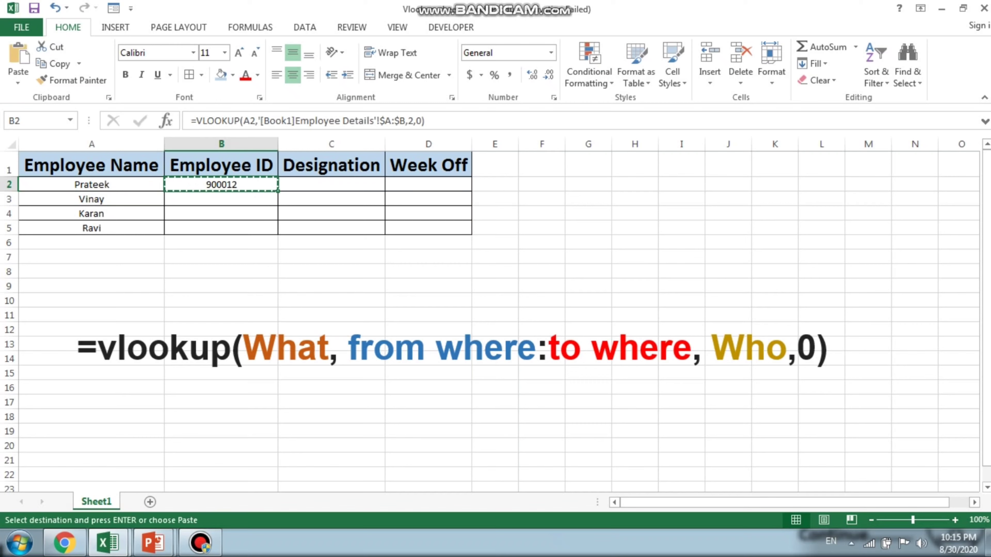
{"action": "key", "text": "Down"}
{"action": "key", "text": "shift+Down"}
{"action": "key", "text": "shift+Down"}
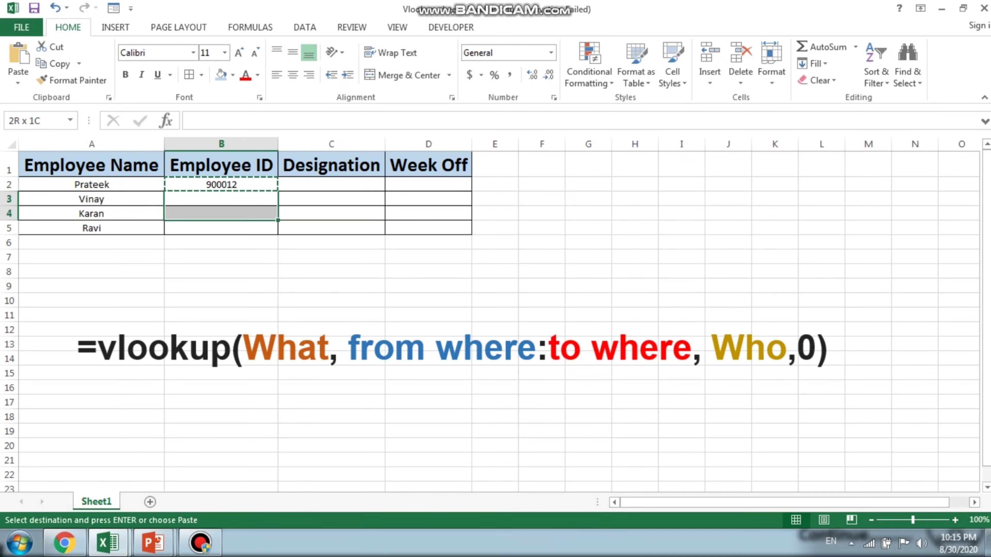
{"action": "key", "text": "ctrl+v"}
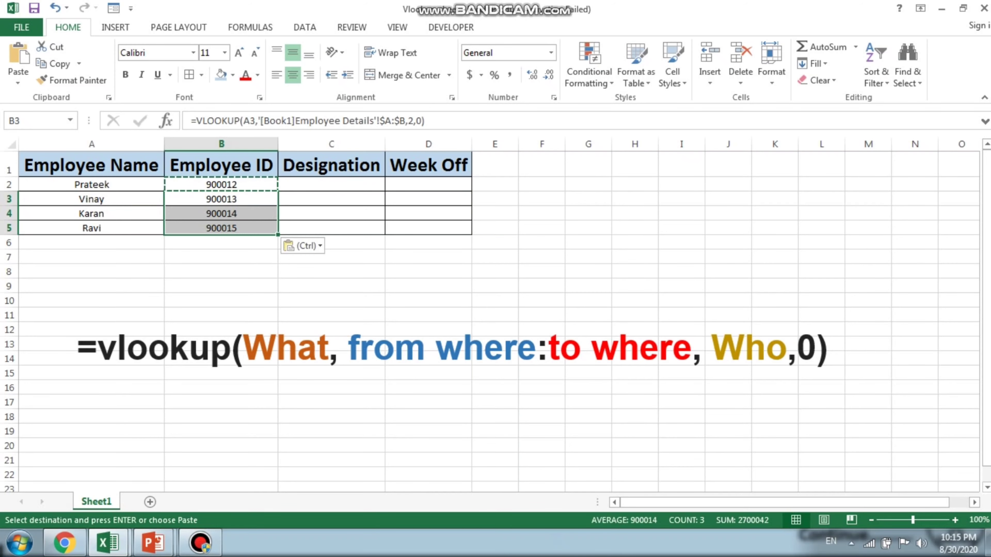
Step: Review the copied VLOOKUP formulas in the Employee ID column, cells B2:B5
{"action": "key", "text": "Up"}
{"action": "key", "text": "Down"}
{"action": "key", "text": "Down"}
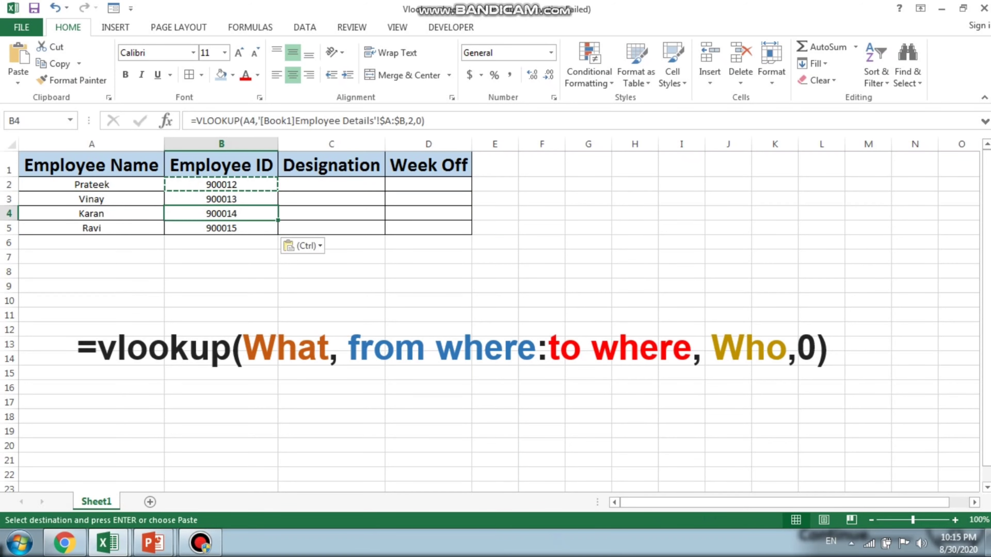
{"action": "key", "text": "Up"}
{"action": "key", "text": "Up"}
{"action": "key", "text": "Up"}
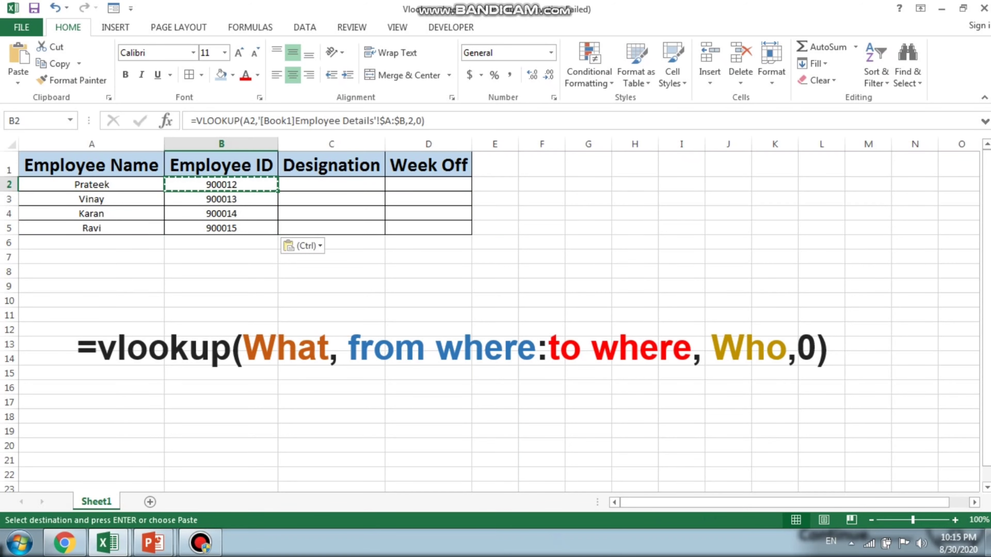
{"action": "key", "text": "Right"}
{"action": "key", "text": "Left"}
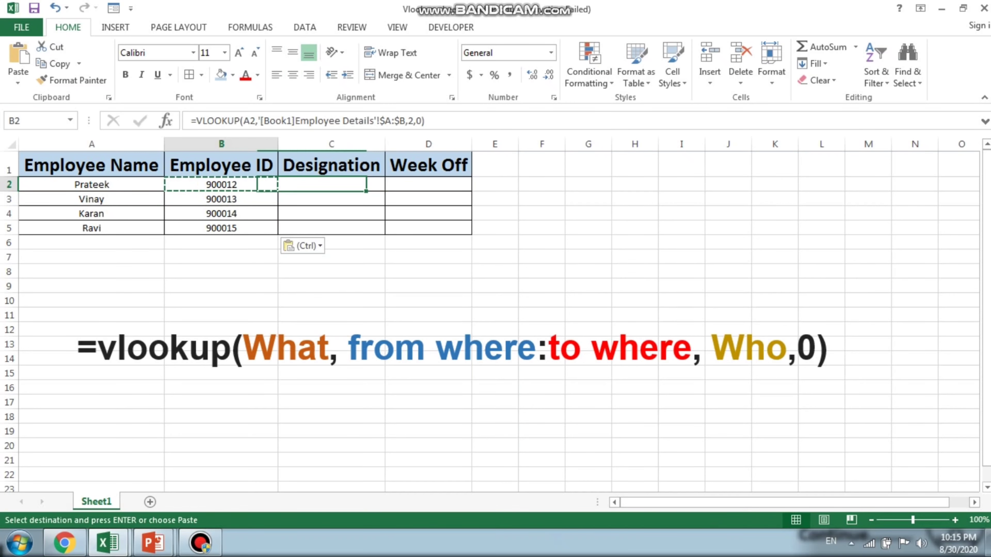
{"action": "key", "text": "shift+Down"}
{"action": "key", "text": "shift+Down"}
{"action": "key", "text": "shift+Down"}
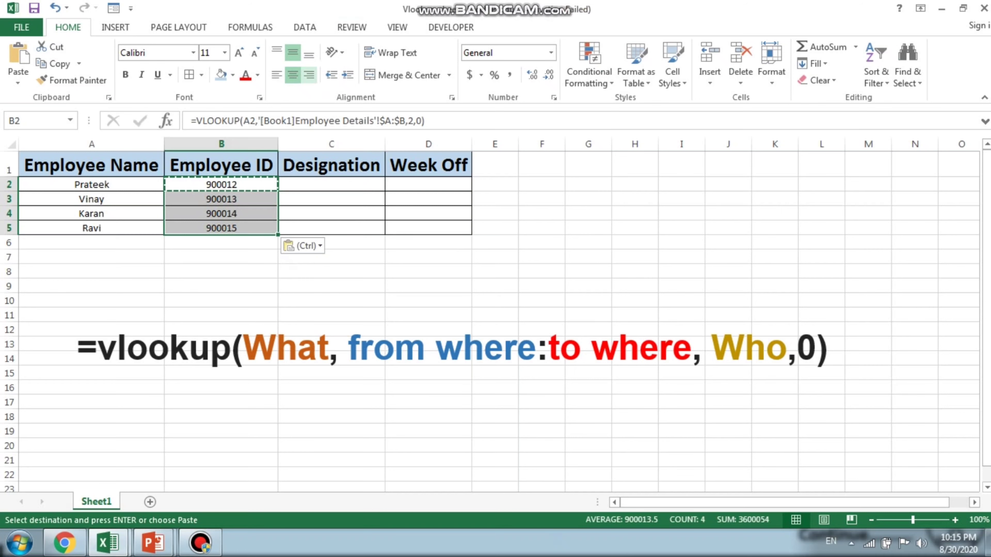
{"action": "key", "text": "Right"}
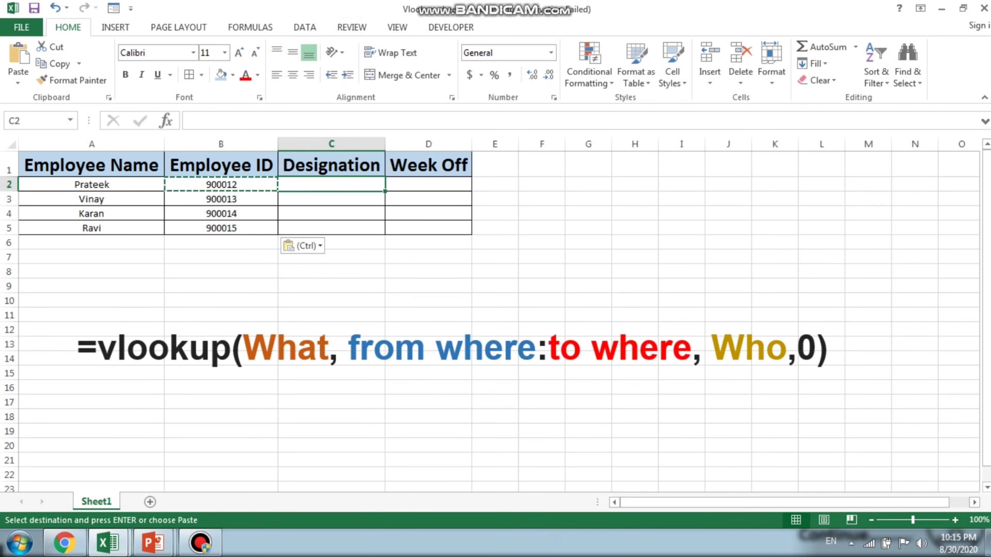
Step: Start a VLOOKUP formula in cell C2 under Designation with A2 as the lookup value
{"action": "key", "text": "Left"}
{"action": "key", "text": "Right"}
{"action": "type", "text": "=vlo"}
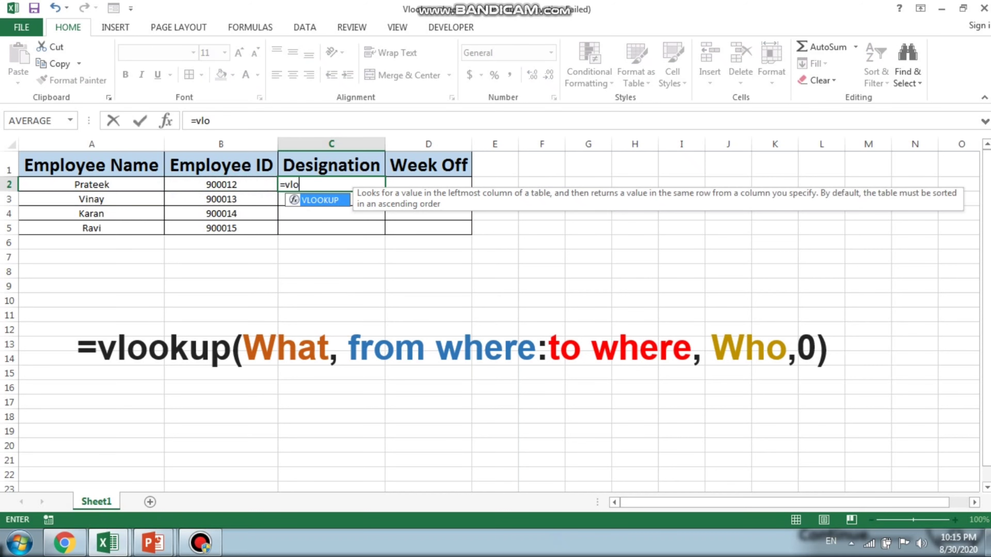
{"action": "key", "text": "Tab"}
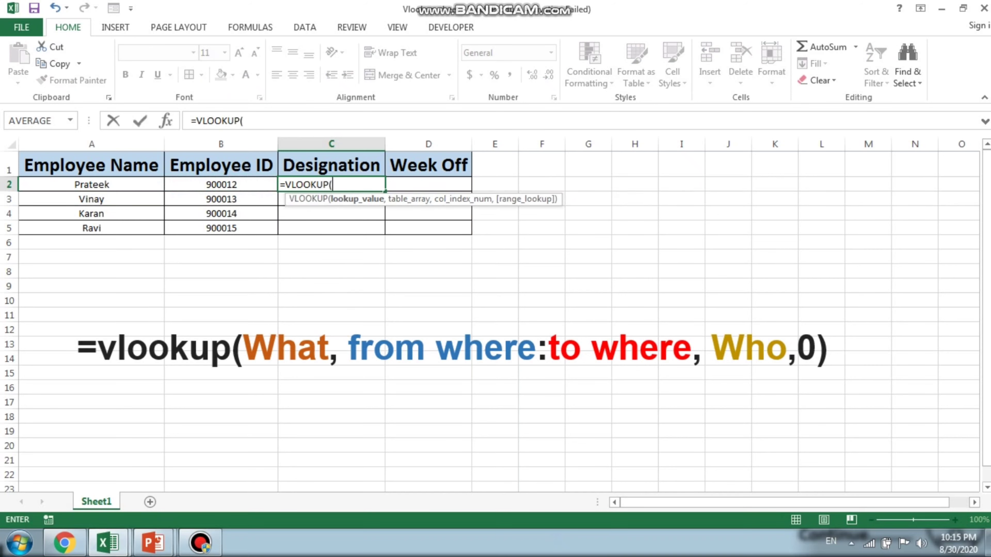
{"action": "left_click", "coordinate": [92, 184]}
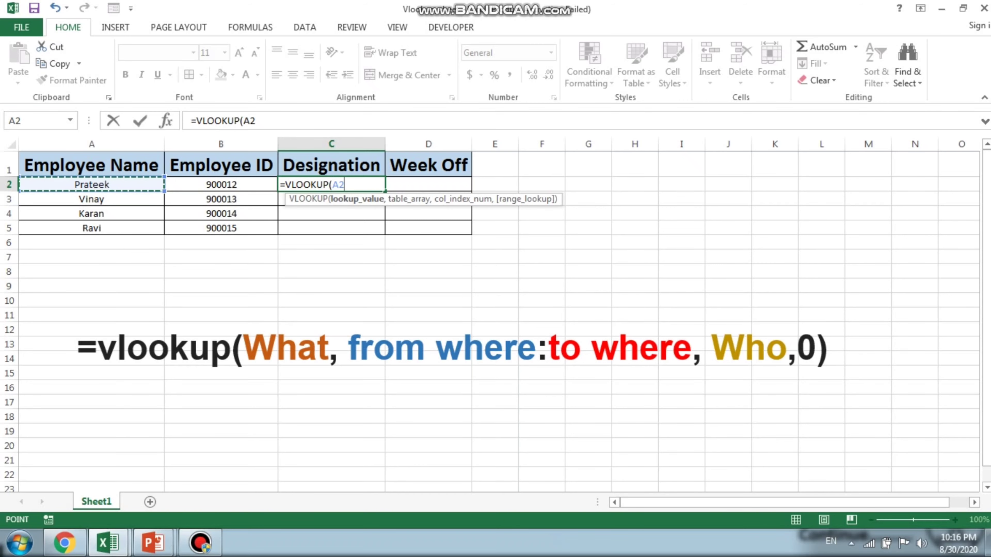
{"action": "type", "text": ","}
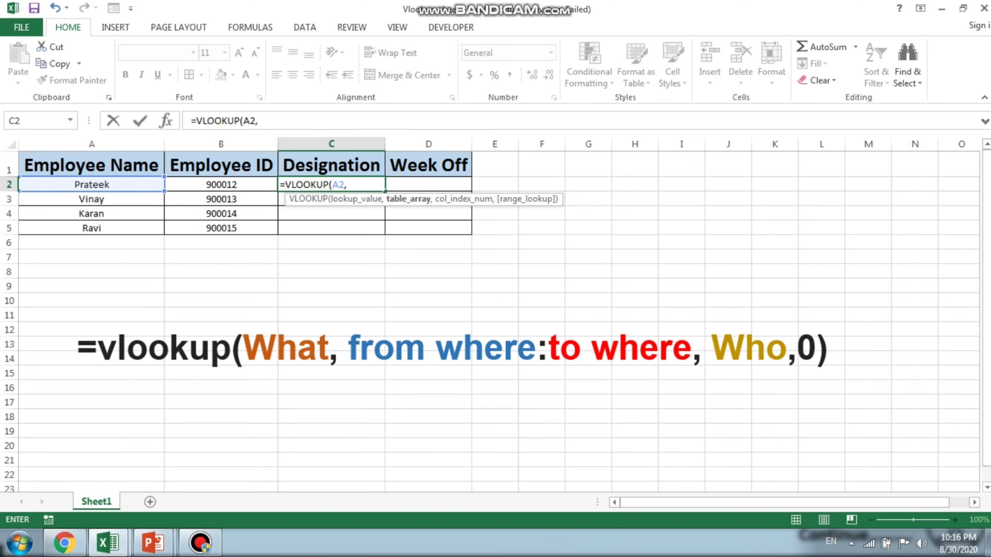
Step: Set the C2 formula's table array to columns A:C of the Employee Details sheet in Book1
{"action": "key", "text": "alt+Tab"}
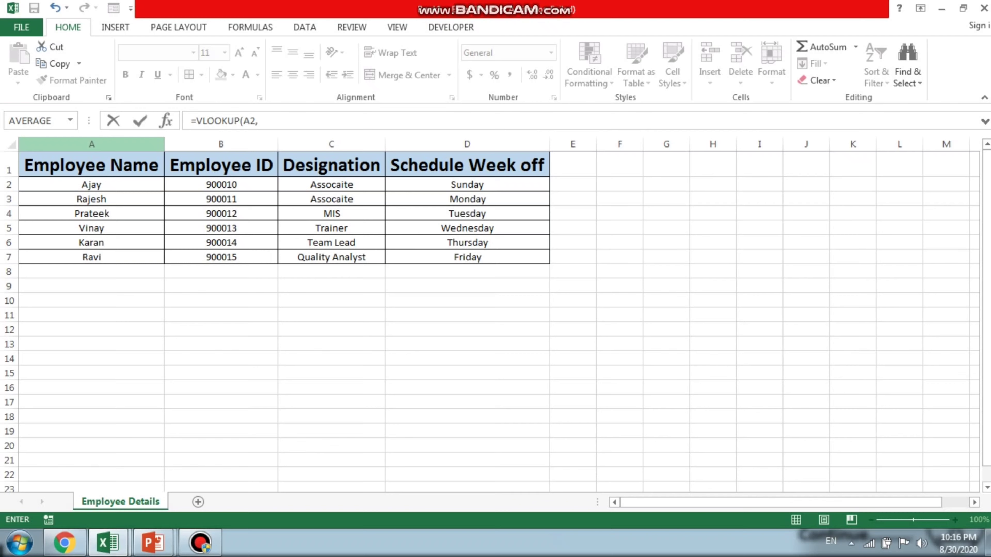
{"action": "left_click", "coordinate": [91, 144]}
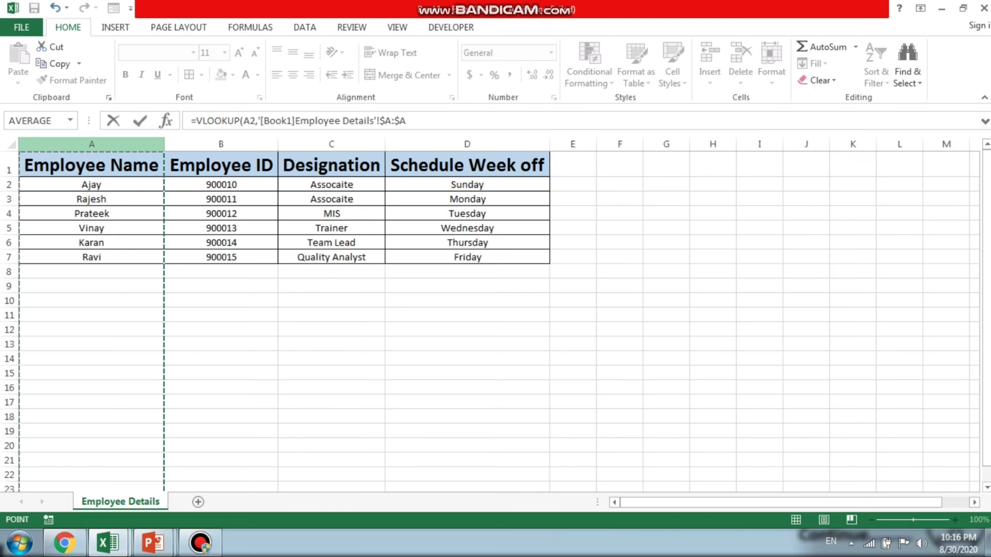
{"action": "left_click_drag", "start_coordinate": [91, 144], "coordinate": [370, 145]}
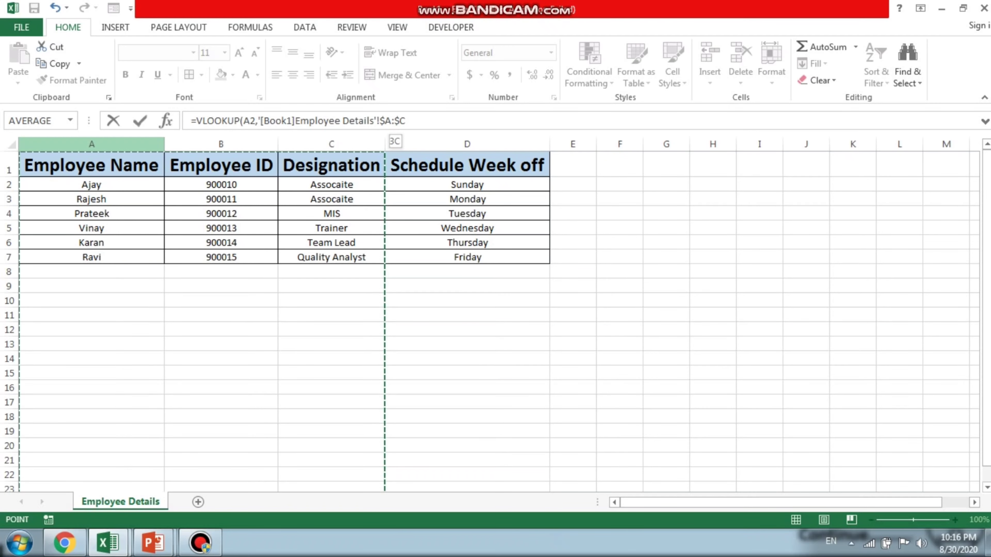
{"action": "type", "text": ","}
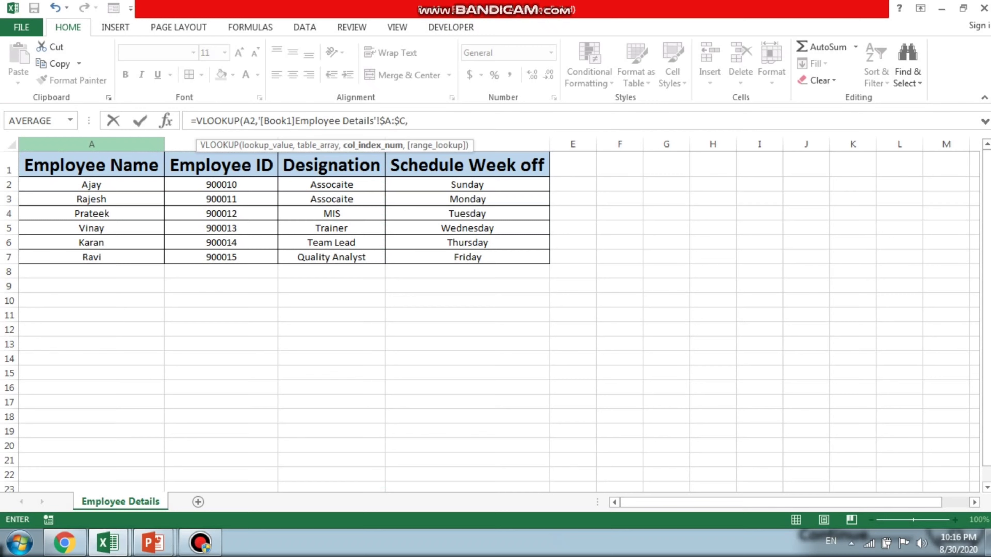
Step: Complete the Designation formula with column index 3 and range lookup 0, and enter it in C2
{"action": "type", "text": "3"}
{"action": "type", "text": ",0)"}
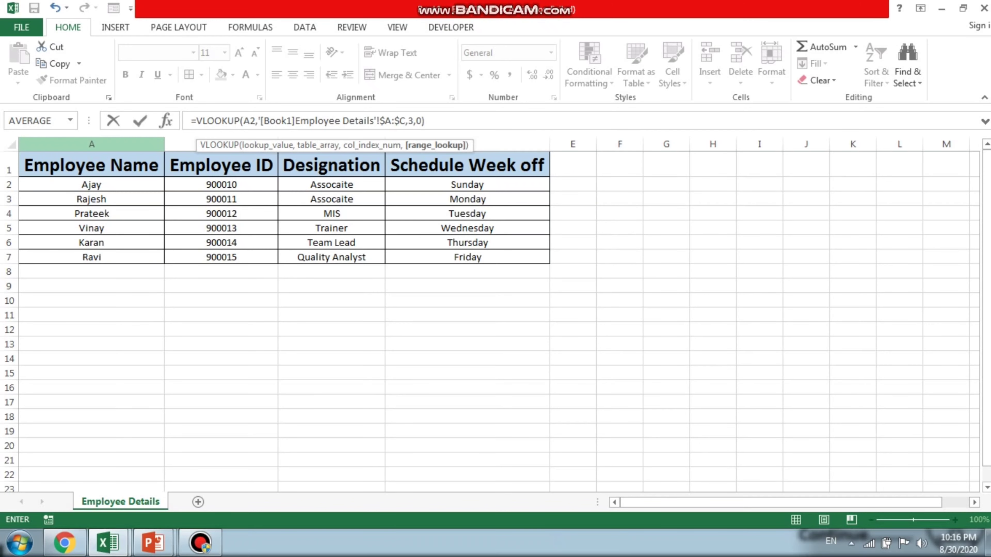
{"action": "key", "text": "Return"}
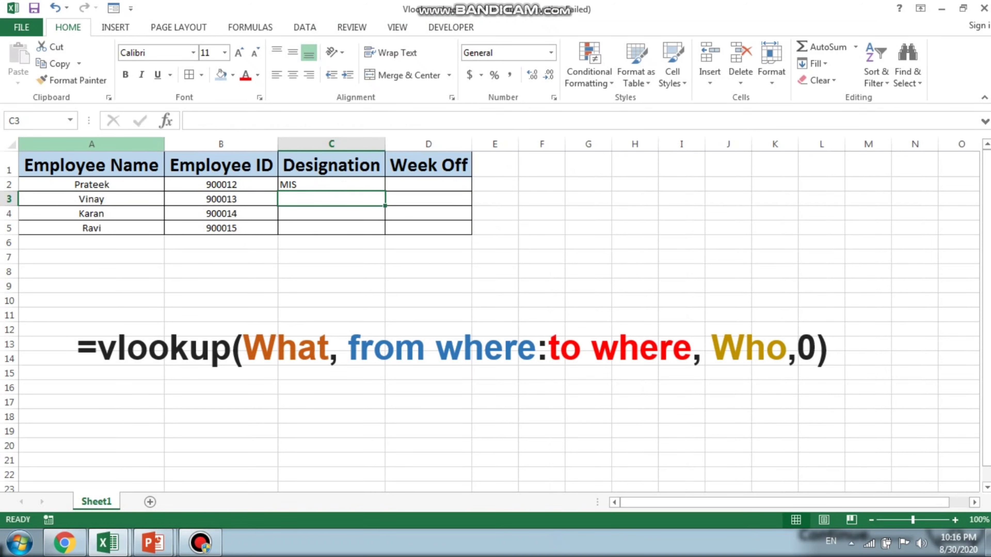
Step: Compare the Designation result in C2 with the same employee's row in Book1's Employee Details sheet
{"action": "key", "text": "Up"}
{"action": "key", "text": "Left"}
{"action": "key", "text": "Left"}
{"action": "key", "text": "alt+Tab"}
{"action": "key", "text": "Right"}
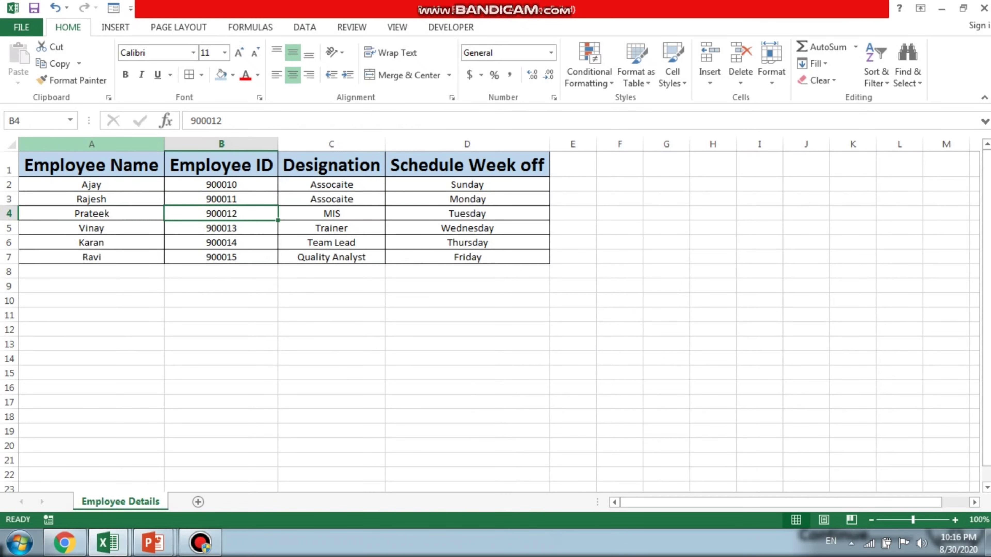
{"action": "key", "text": "Left"}
{"action": "key", "text": "Right"}
{"action": "key", "text": "Right"}
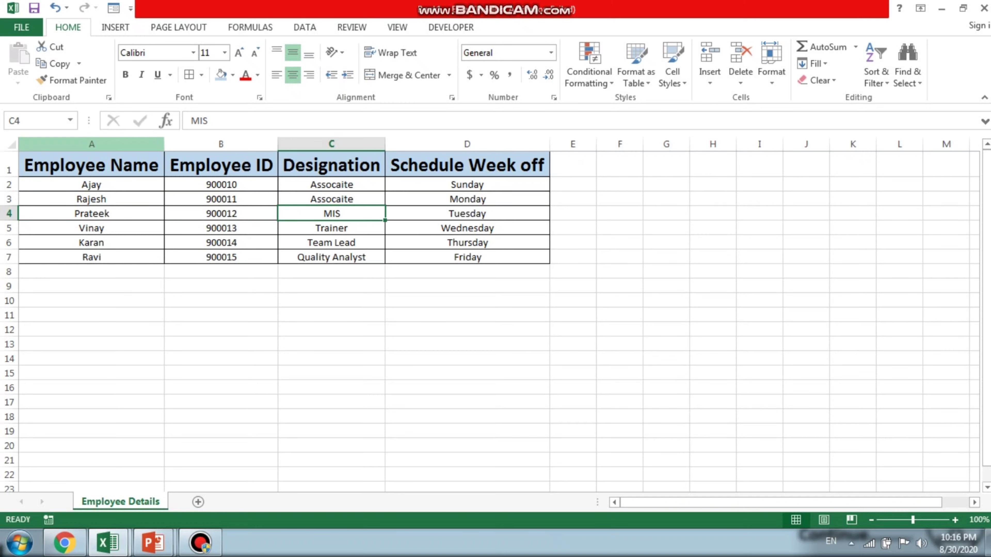
{"action": "key", "text": "alt+Tab"}
{"action": "key", "text": "Up"}
{"action": "key", "text": "Right"}
{"action": "key", "text": "Right"}
{"action": "key", "text": "Down"}
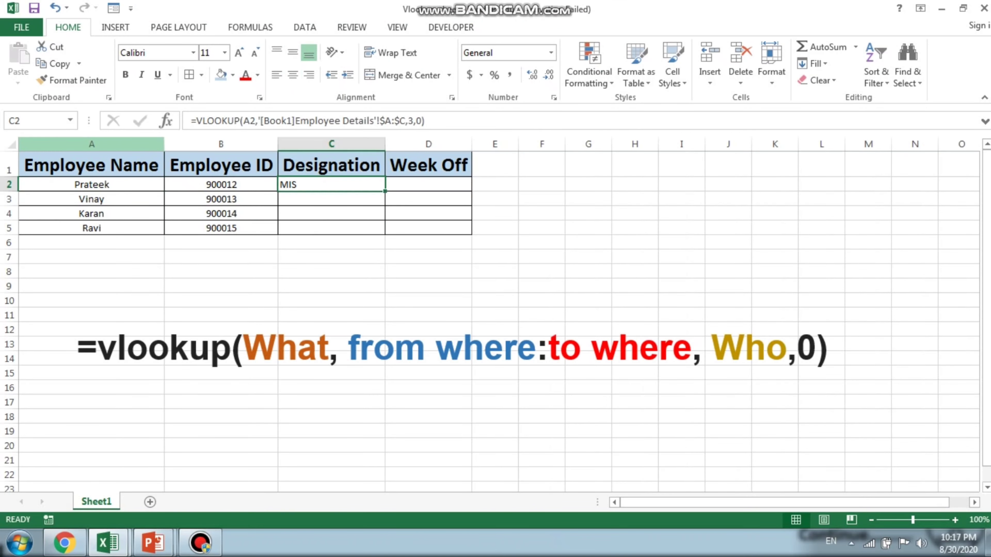
Step: Copy the VLOOKUP formula from C2 down the Designation column to C5
{"action": "key", "text": "ctrl+c"}
{"action": "key", "text": "shift+Down"}
{"action": "key", "text": "shift+Down"}
{"action": "key", "text": "shift+Down"}
{"action": "key", "text": "ctrl+v"}
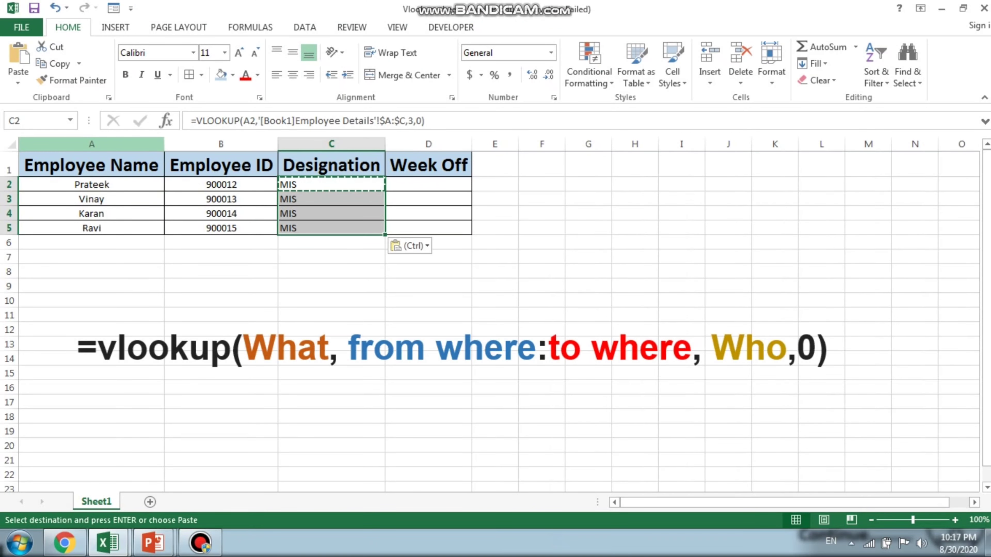
Step: Check the copied Designation formulas in C2:C5 and compare the one in C3 with its lookup value in A3
{"action": "key", "text": "Up"}
{"action": "key", "text": "Down"}
{"action": "key", "text": "Down"}
{"action": "key", "text": "Down"}
{"action": "key", "text": "Down"}
{"action": "key", "text": "Up"}
{"action": "key", "text": "Up"}
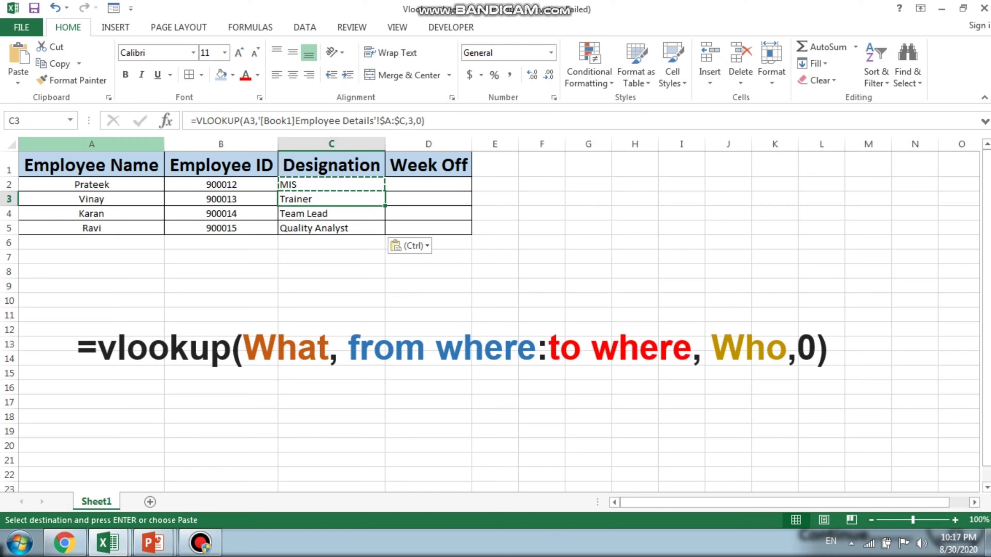
{"action": "key", "text": "Left"}
{"action": "key", "text": "Left"}
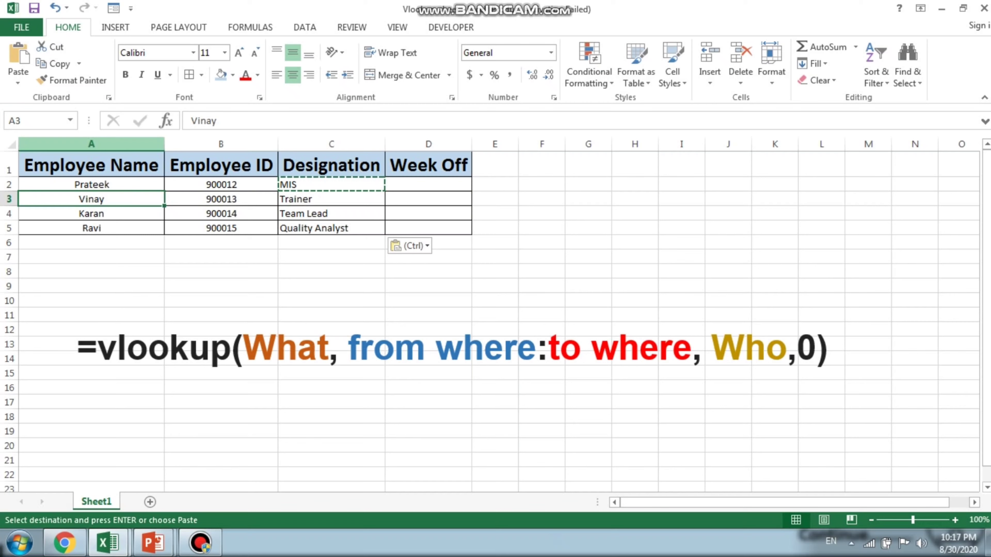
{"action": "key", "text": "Right"}
{"action": "key", "text": "Right"}
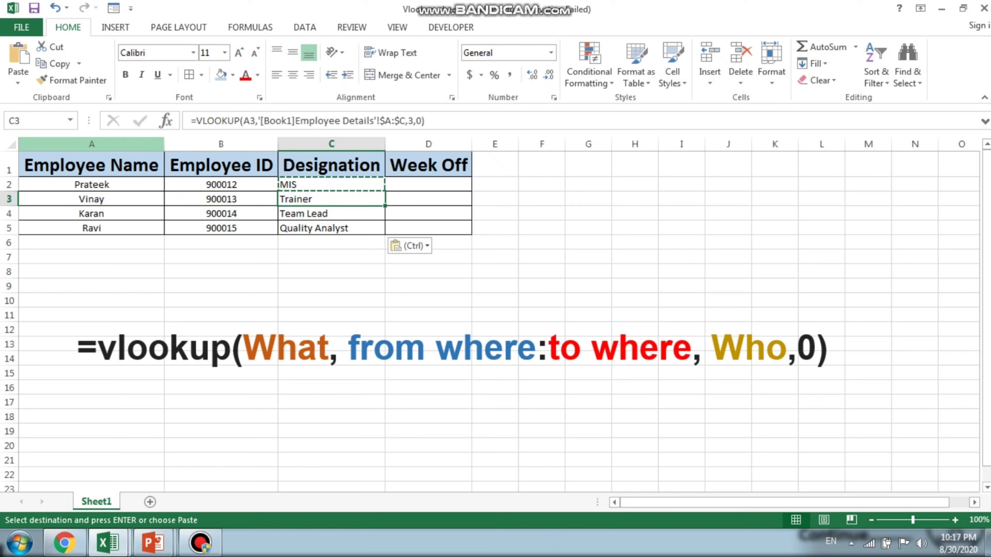
Step: Start a VLOOKUP formula in cell D4 under Week Off with the employee ID in B4 as the lookup value
{"action": "key", "text": "Right"}
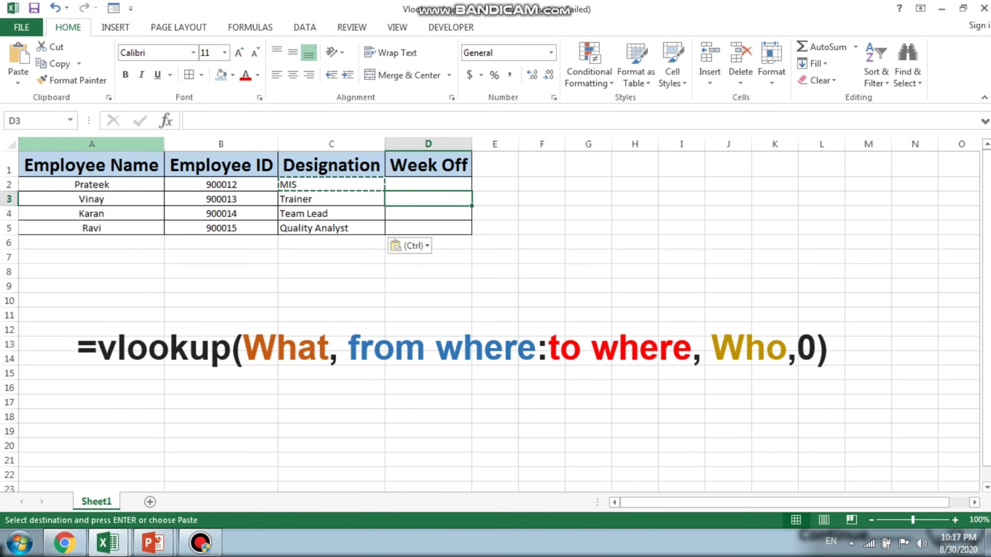
{"action": "key", "text": "Up"}
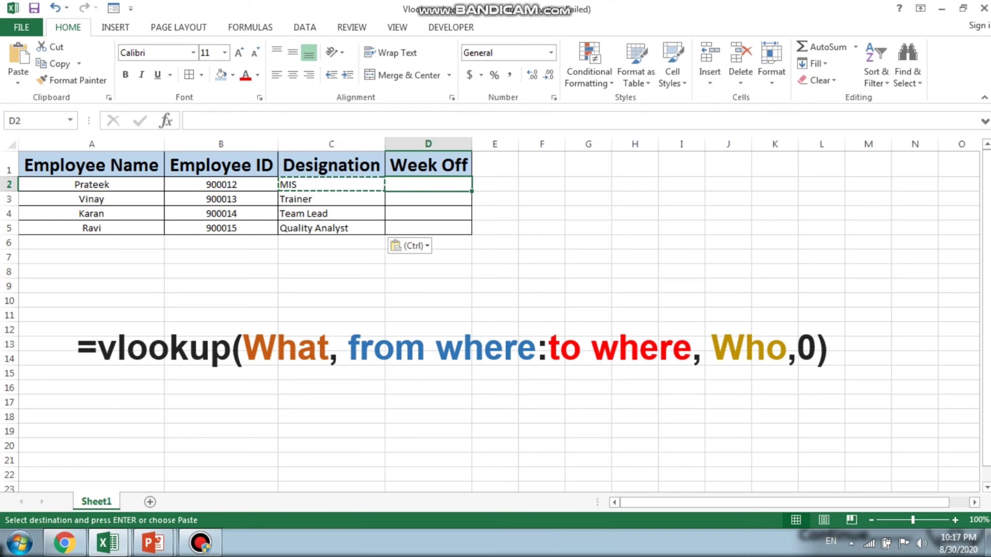
{"action": "key", "text": "Down"}
{"action": "key", "text": "Down"}
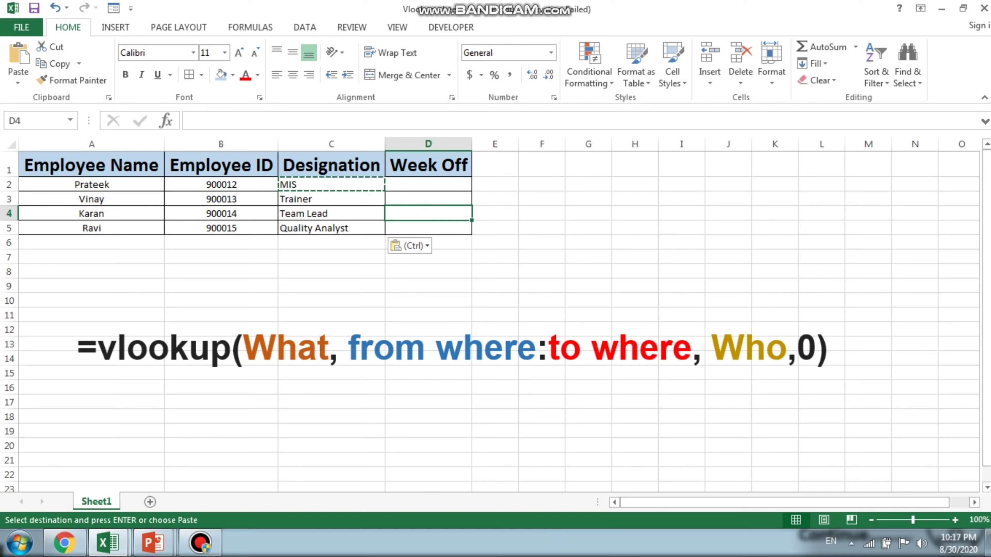
{"action": "type", "text": "=vlo"}
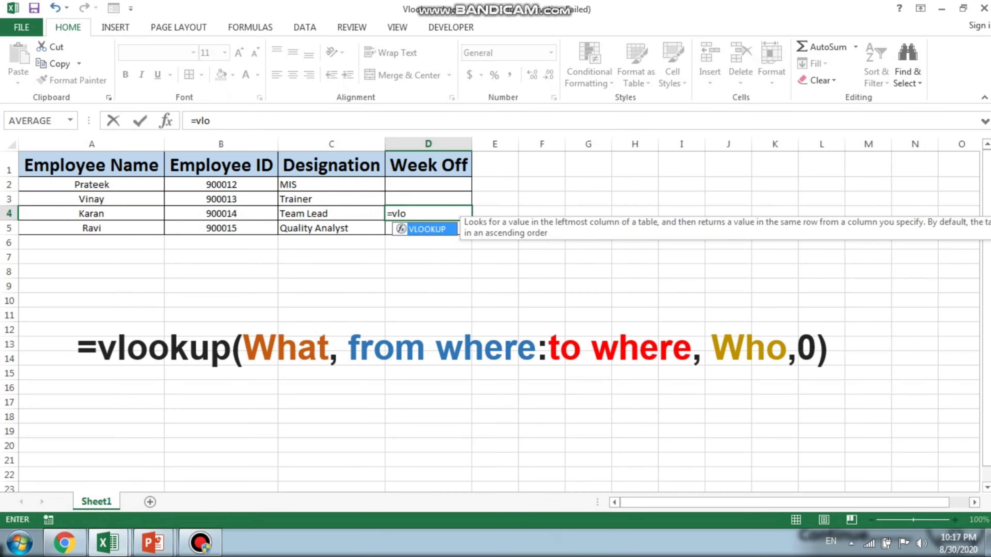
{"action": "key", "text": "Tab"}
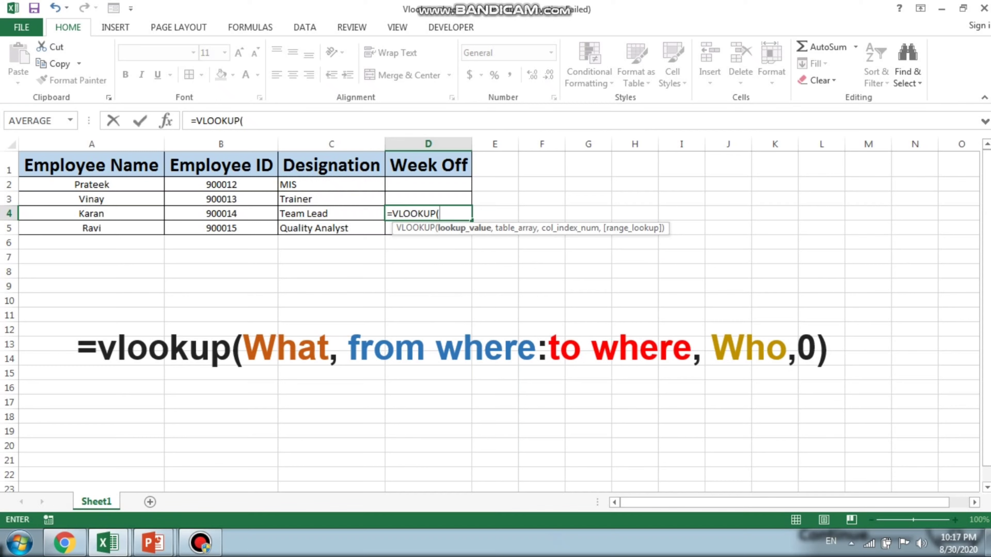
{"action": "left_click", "coordinate": [221, 213]}
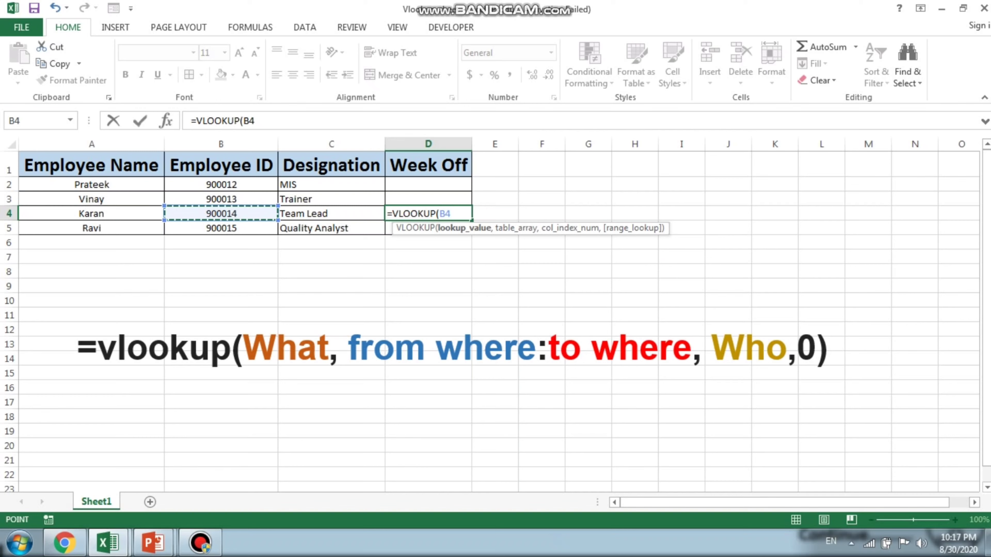
{"action": "type", "text": ","}
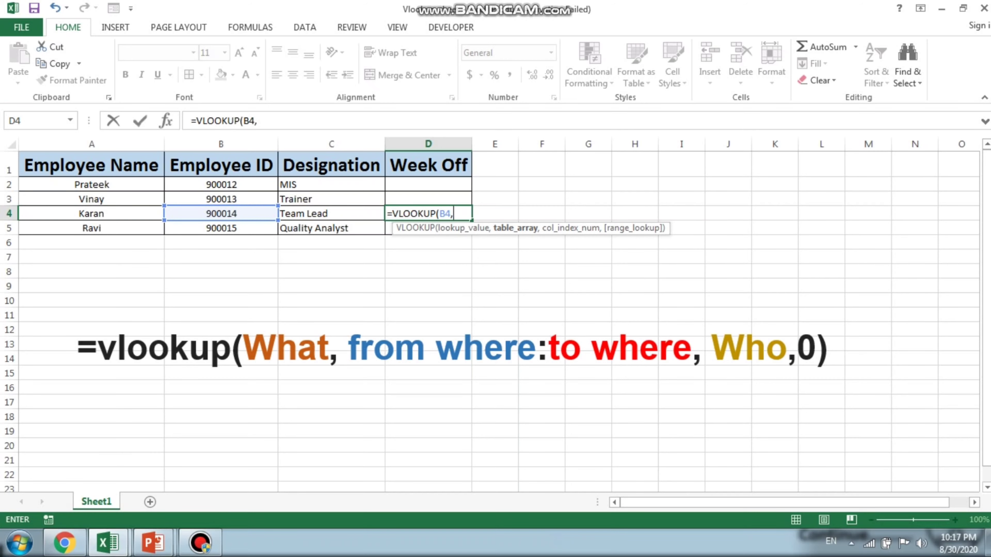
Step: Set the D4 formula's table array to columns B:D of the Employee Details sheet in Book1
{"action": "key", "text": "alt+Tab"}
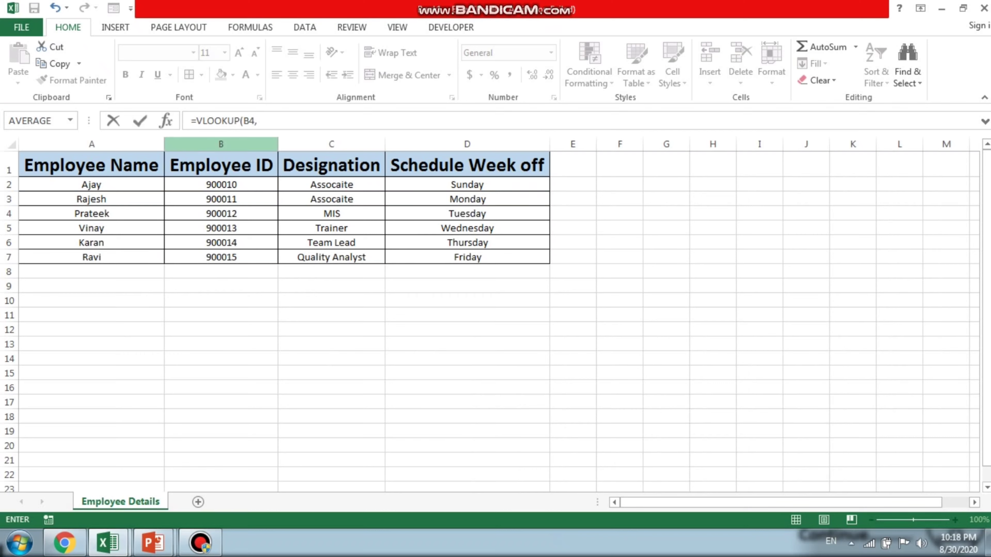
{"action": "left_click", "coordinate": [221, 144]}
{"action": "left_click_drag", "start_coordinate": [221, 144], "coordinate": [550, 144]}
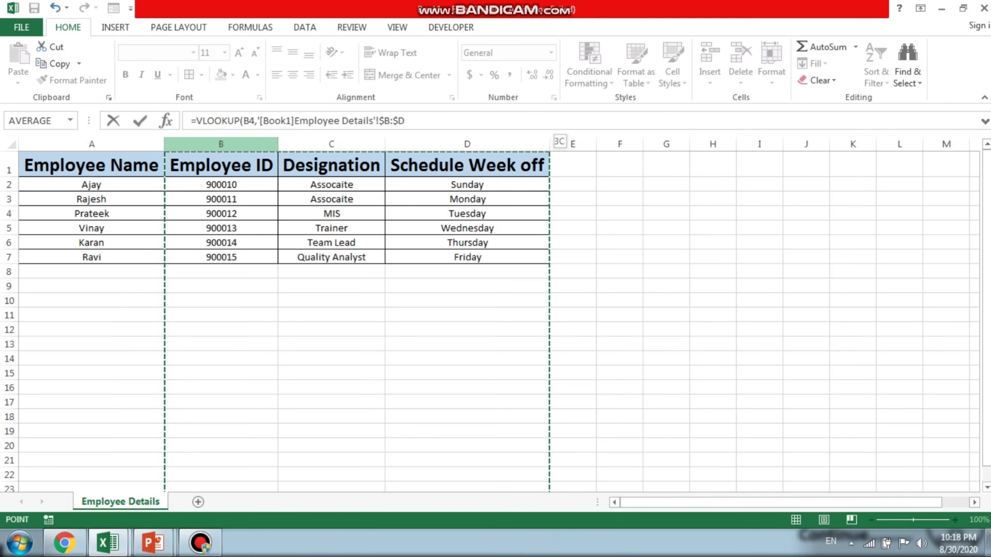
{"action": "type", "text": ","}
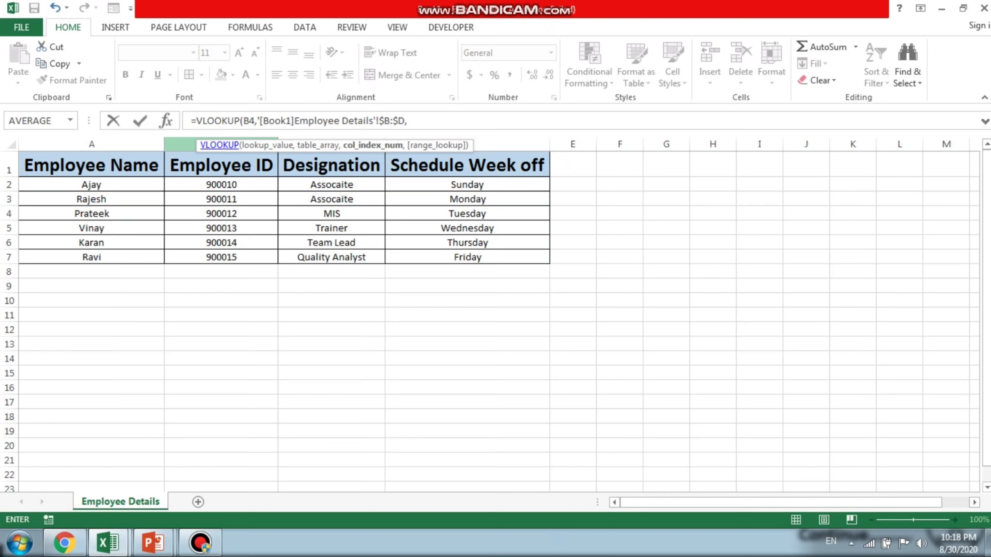
Step: Complete the Week Off VLOOKUP formula in D4 with column index 3 and range lookup 0
{"action": "type", "text": "3,"}
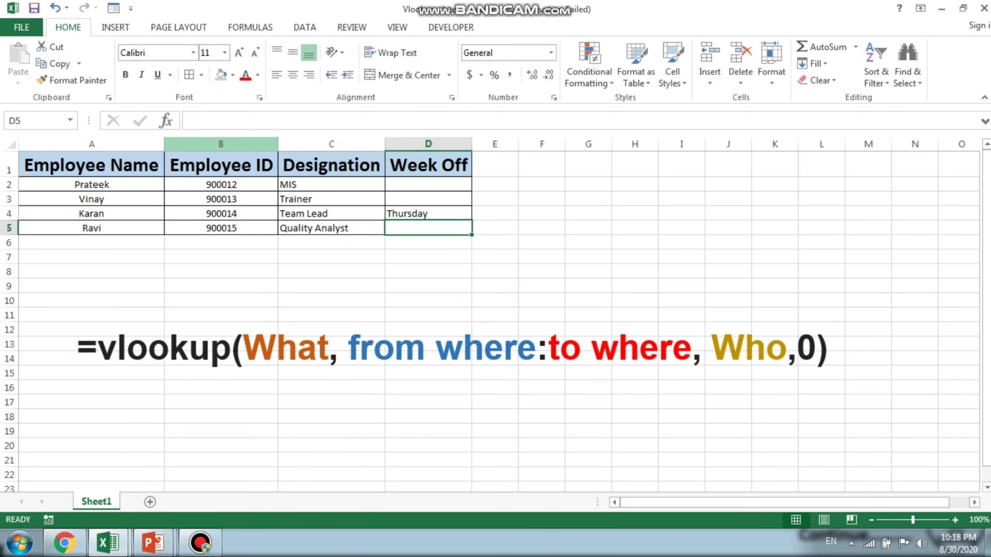
{"action": "key", "text": "Return"}
Step: Copy the Week Off formula from D4 to D2, D3 and D5
{"action": "key", "text": "Up"}
{"action": "key", "text": "Up"}
{"action": "key", "text": "ctrl+c"}
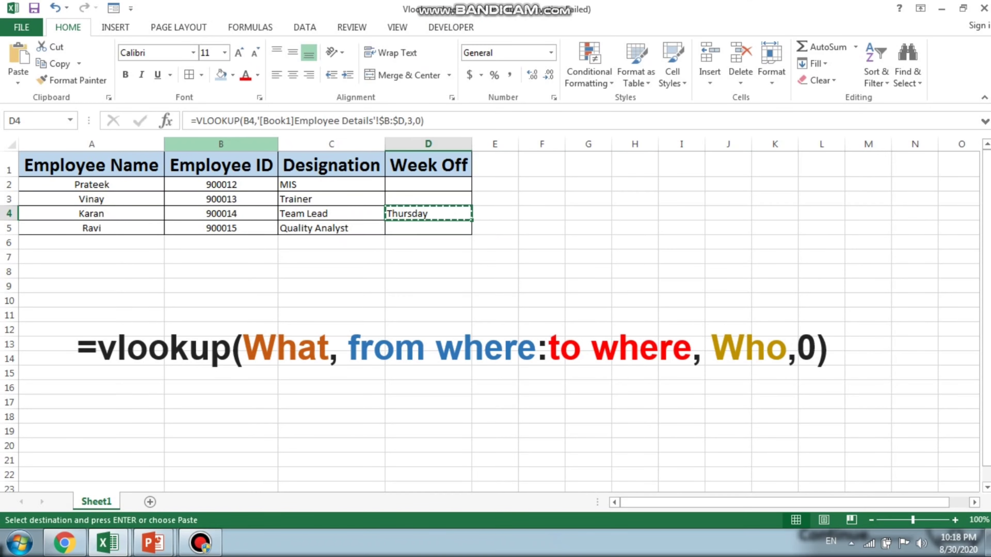
{"action": "key", "text": "shift+Up"}
{"action": "key", "text": "shift+Up"}
{"action": "key", "text": "ctrl+v"}
{"action": "key", "text": "Down"}
{"action": "key", "text": "Up"}
{"action": "key", "text": "Down"}
{"action": "key", "text": "ctrl+v"}
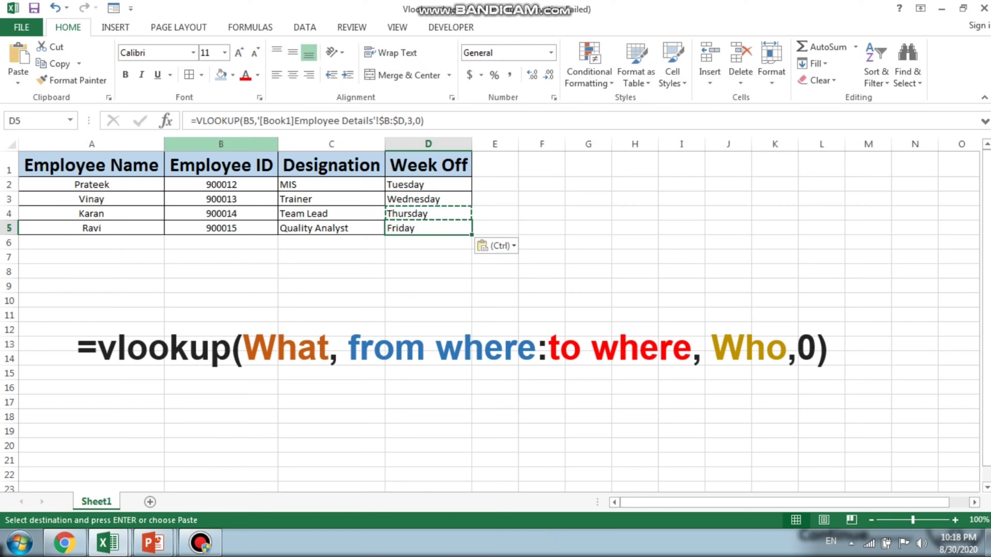
Step: Compare the D4 formula's table array with Book1's Employee Details sheet, examining column A and the lookup range B:D
{"action": "key", "text": "Up"}
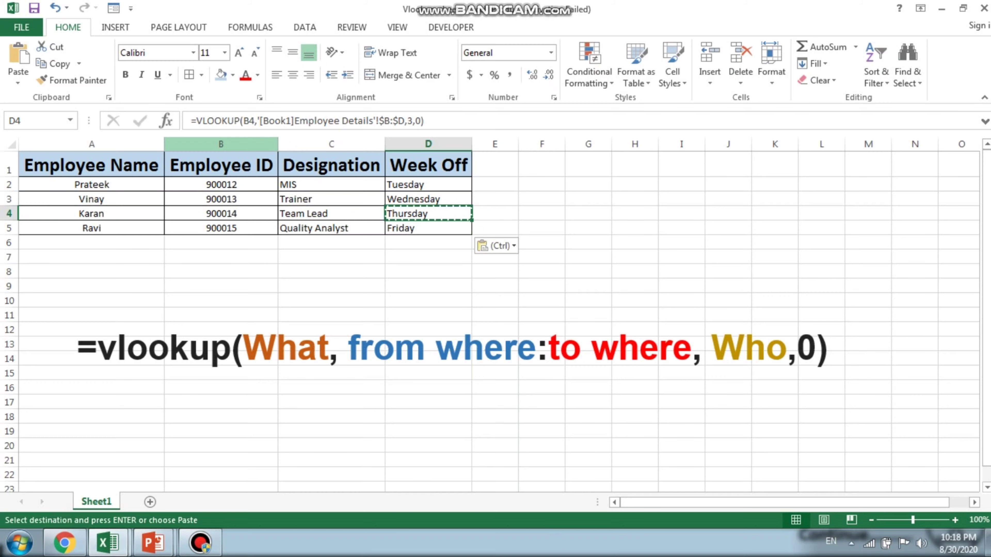
{"action": "key", "text": "alt+Tab"}
{"action": "left_click_drag", "start_coordinate": [92, 143], "coordinate": [375, 144]}
{"action": "left_click", "coordinate": [91, 144]}
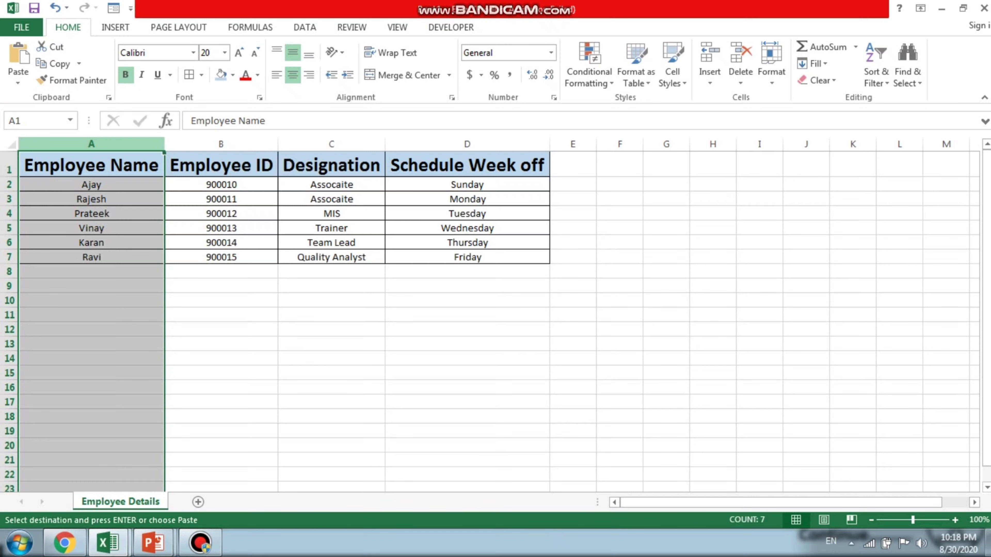
{"action": "left_click", "coordinate": [221, 144]}
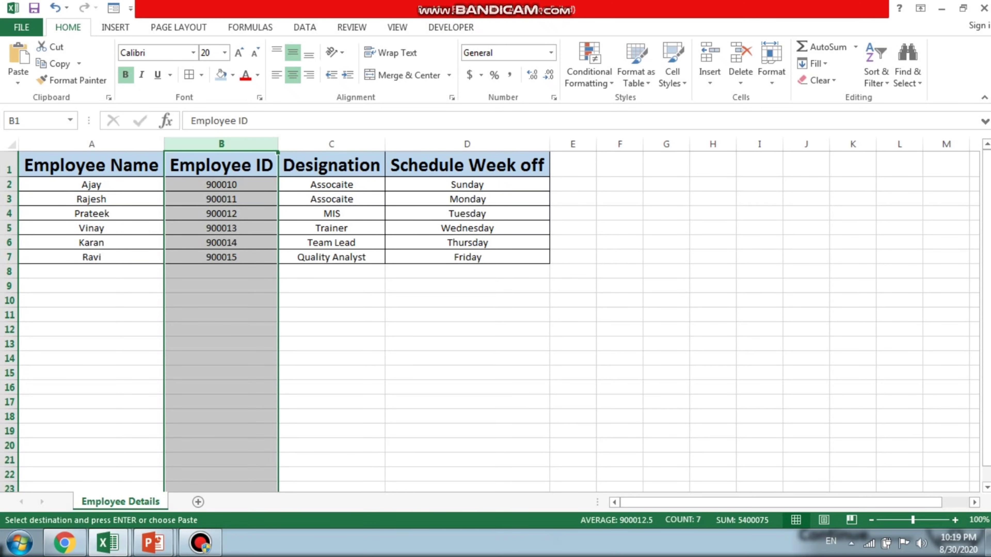
{"action": "left_click", "coordinate": [467, 144]}
{"action": "left_click", "coordinate": [221, 144]}
{"action": "left_click_drag", "start_coordinate": [221, 143], "coordinate": [467, 143]}
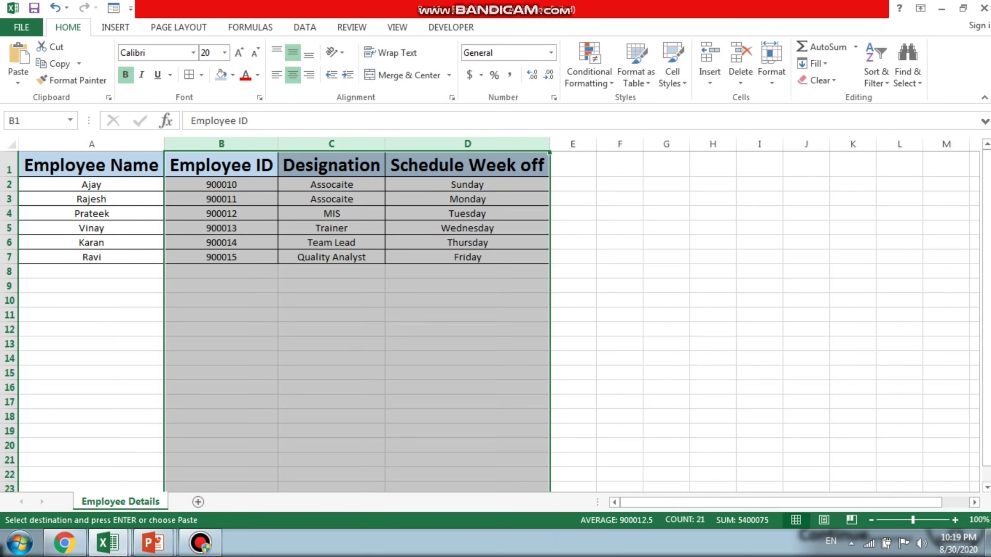
{"action": "key", "text": "alt+Tab"}
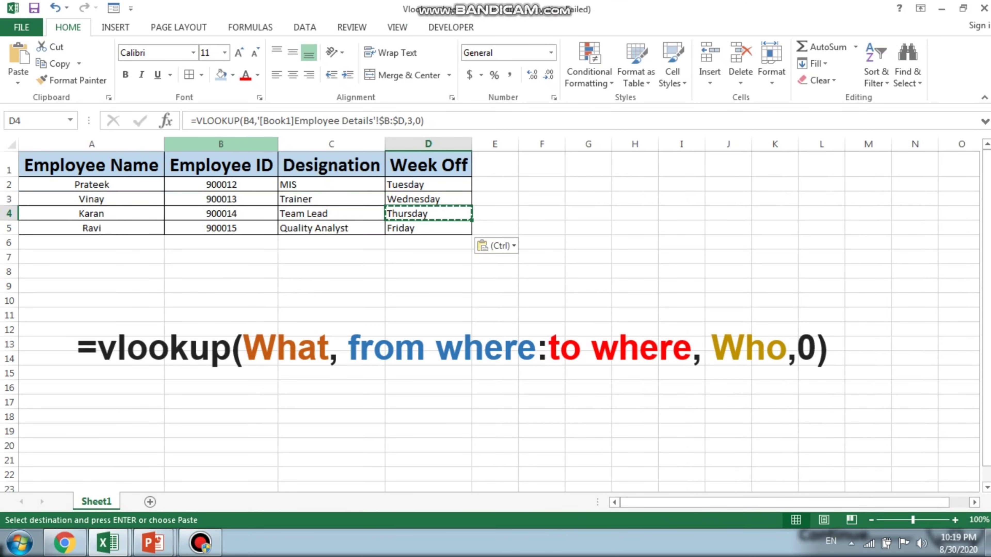
Step: Examine the "Who" argument in the VLOOKUP syntax note and the Designation formula in C4
{"action": "left_click", "coordinate": [711, 347]}
{"action": "left_click_drag", "start_coordinate": [711, 347], "coordinate": [765, 347]}
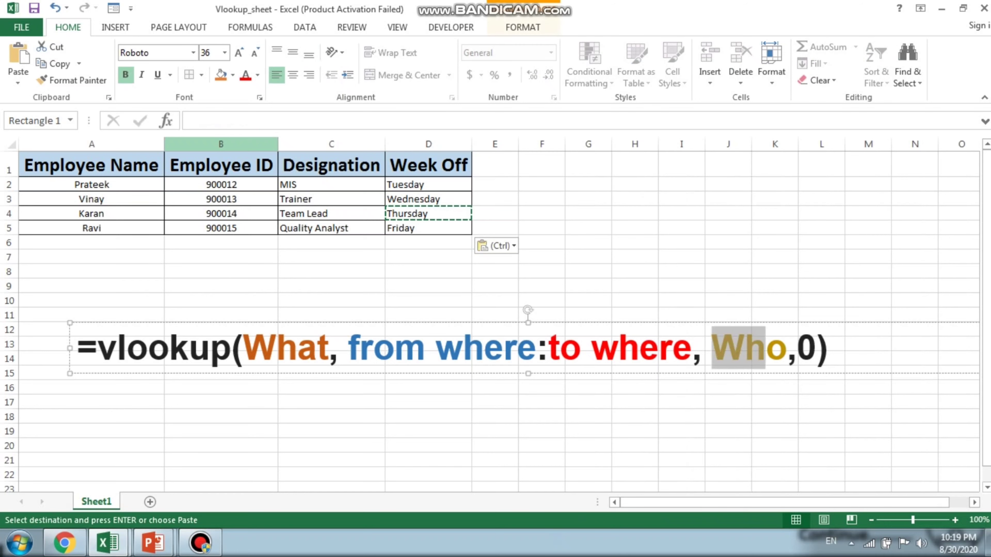
{"action": "left_click", "coordinate": [332, 214]}
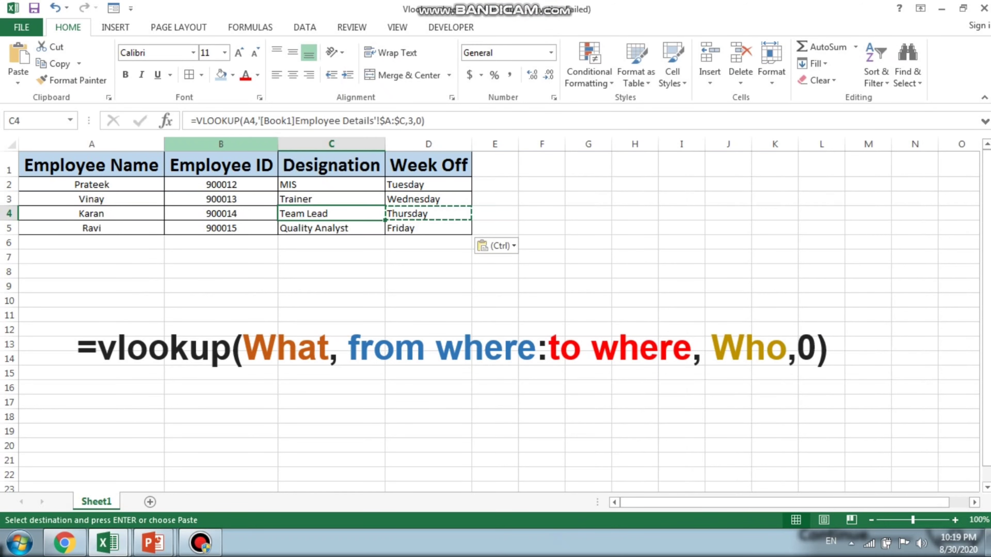